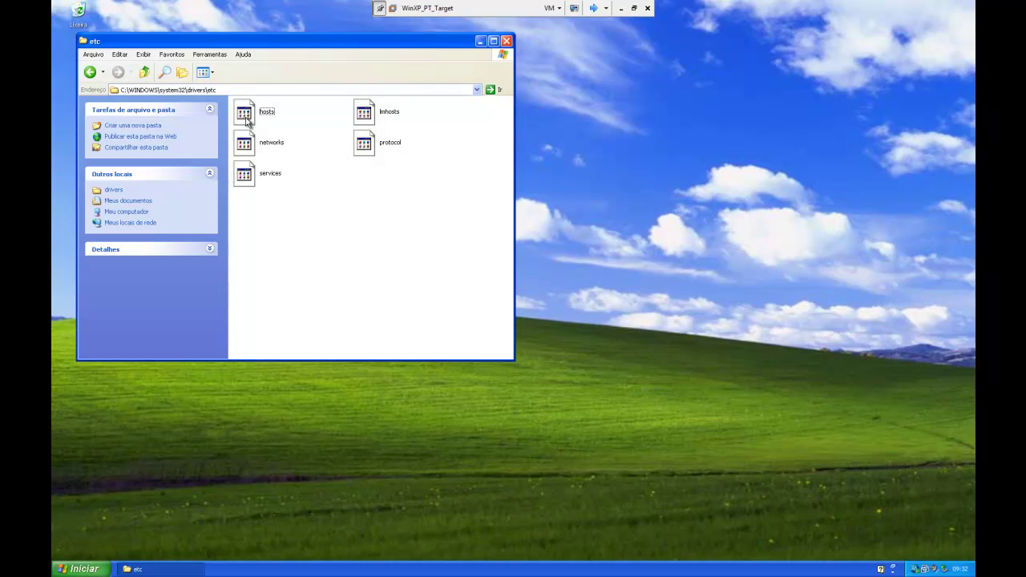
Step: Open the hosts file in Notepad (Bloco de notas)
click(249, 115)
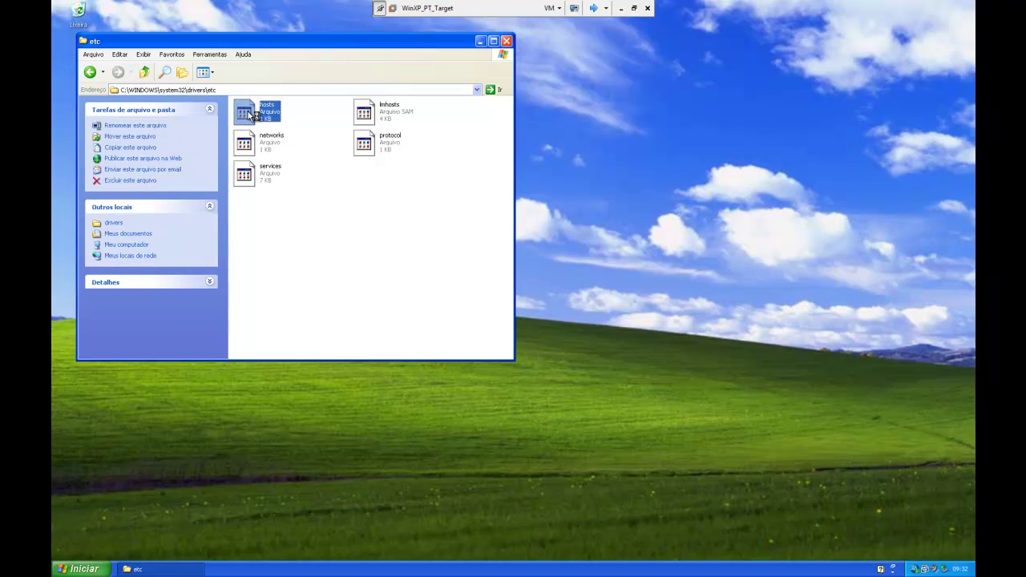
double_click(249, 115)
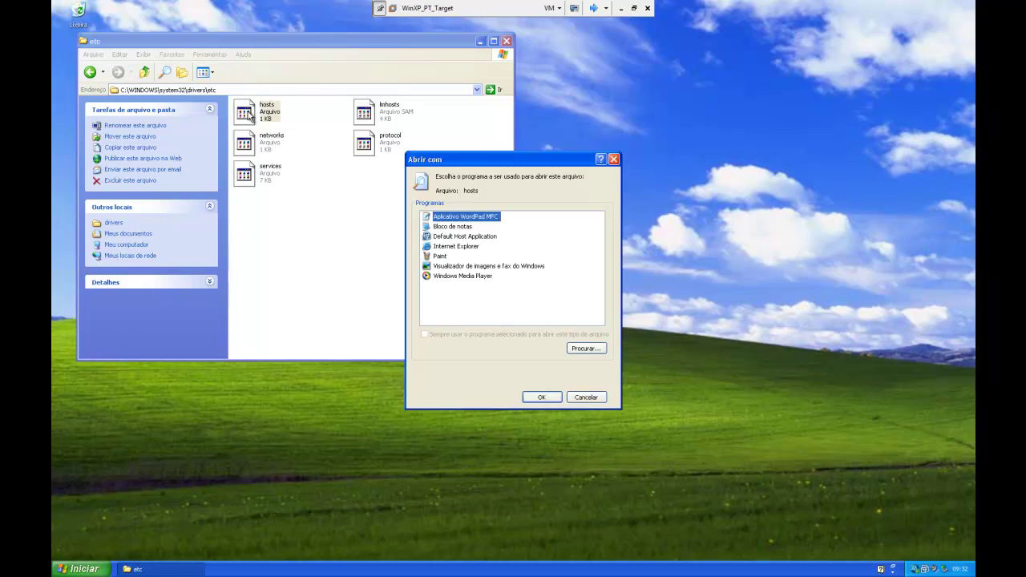
click(437, 228)
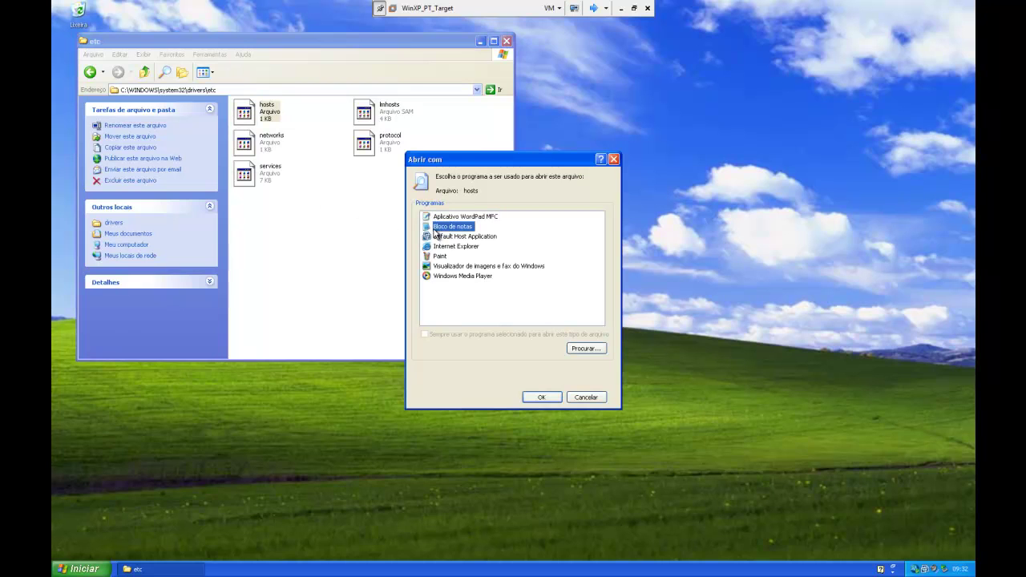
click(536, 399)
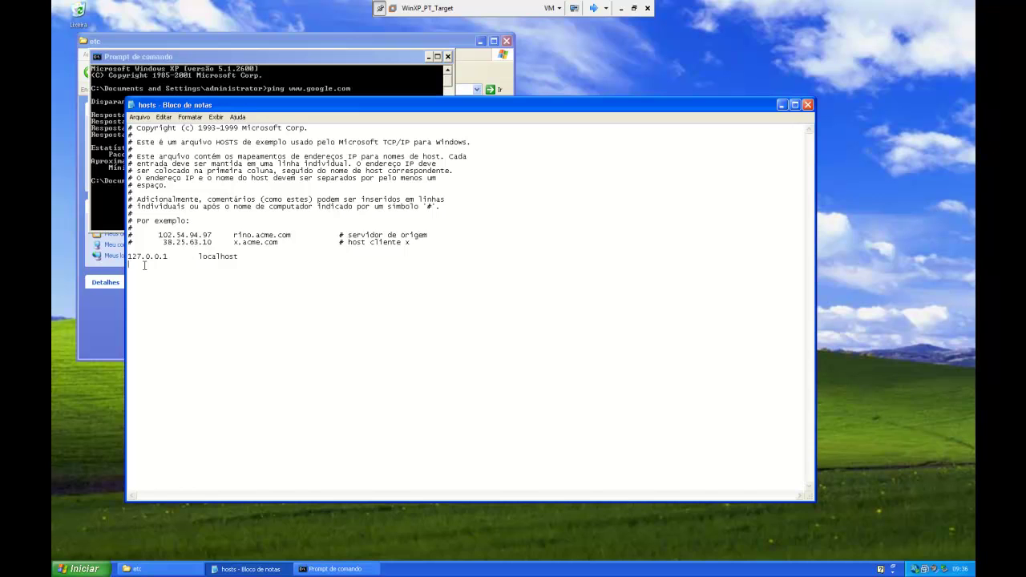
text(200.221.2.45)
key(Tab)
text(www.google.com)
click(150, 121)
click(159, 147)
click(80, 568)
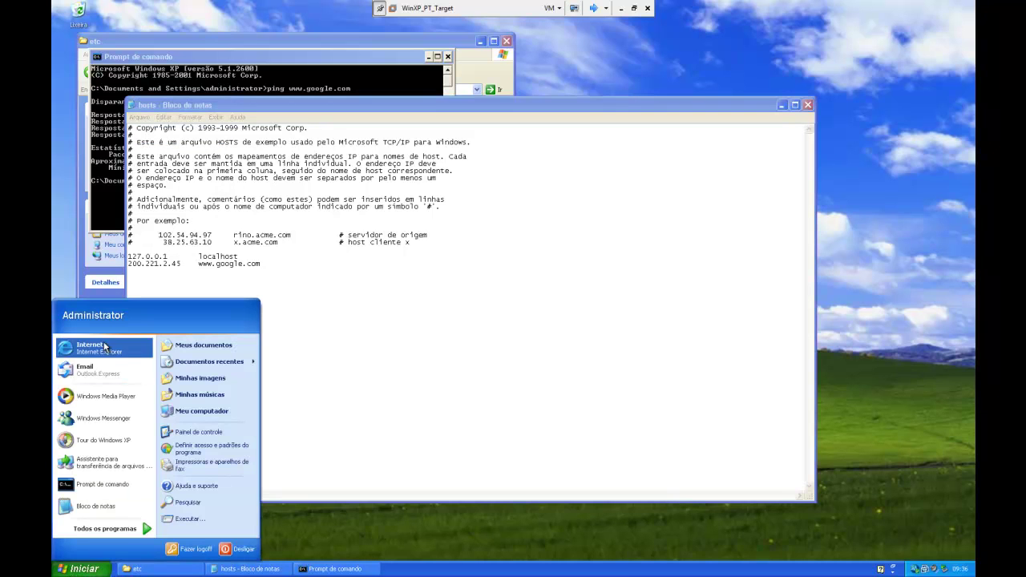
click(104, 346)
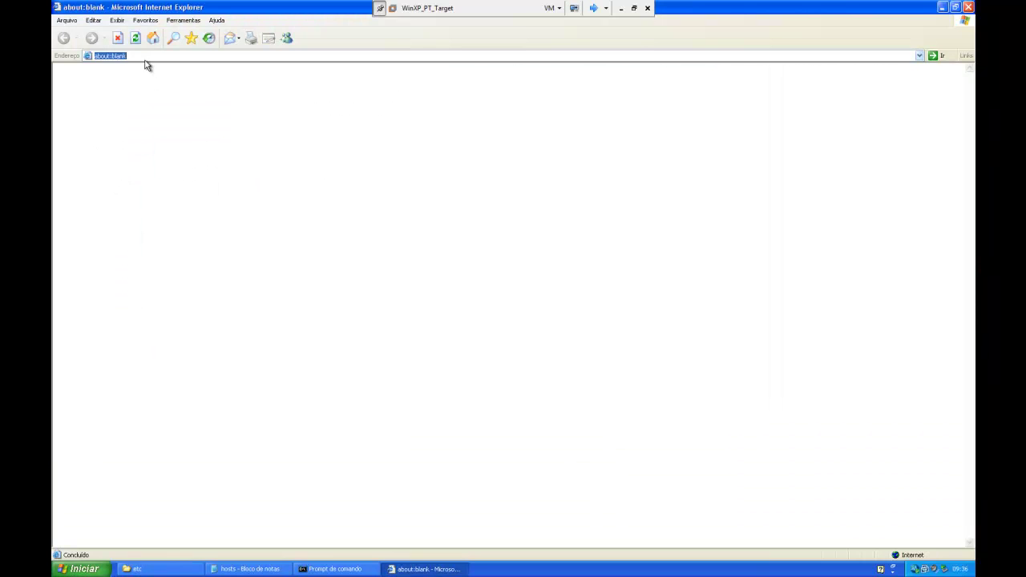
text(www.google.com)
key(Return)
click(143, 56)
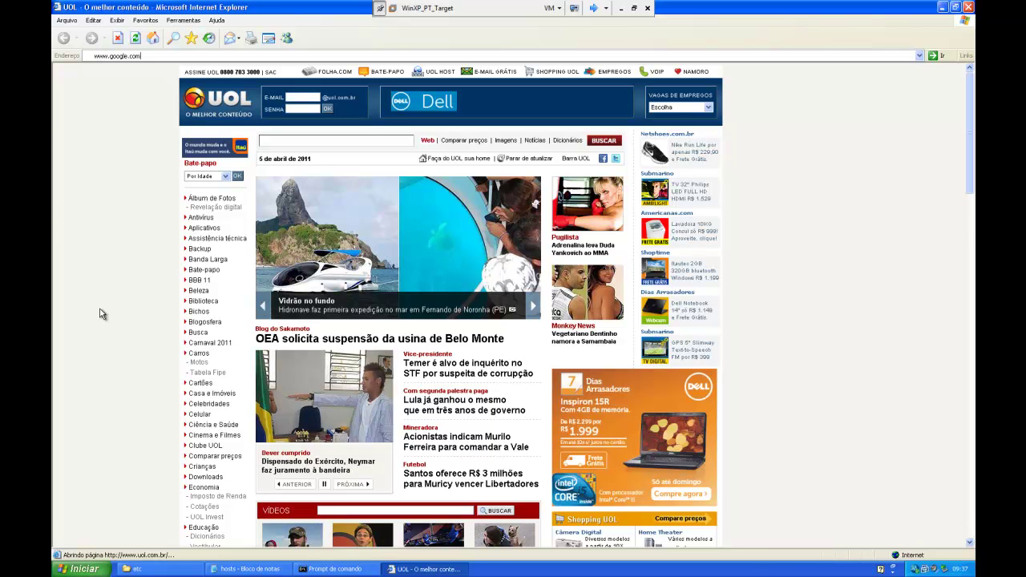
click(967, 6)
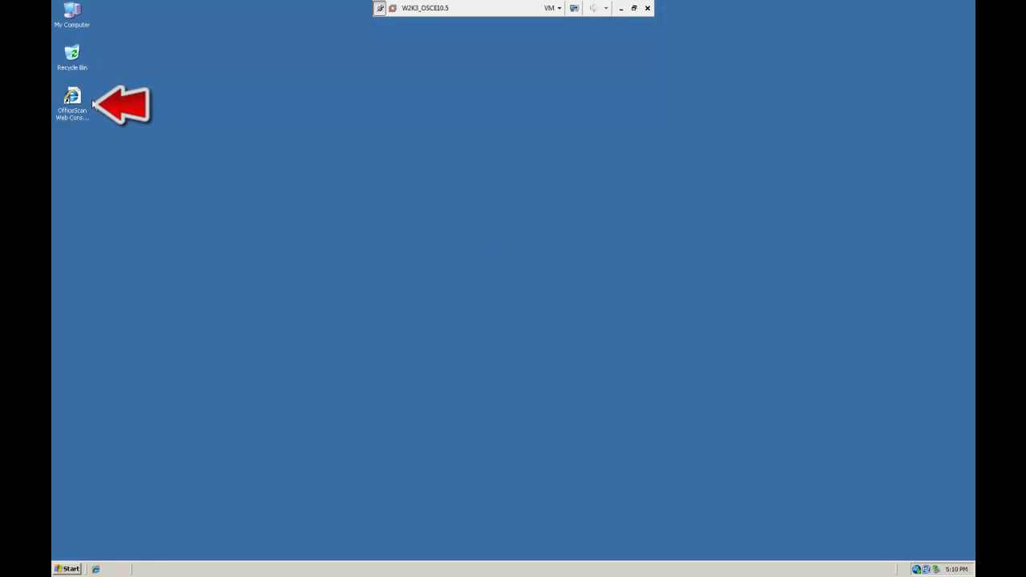
Step: Log on to the OfficeScan web console with the administrator credentials
double_click(69, 99)
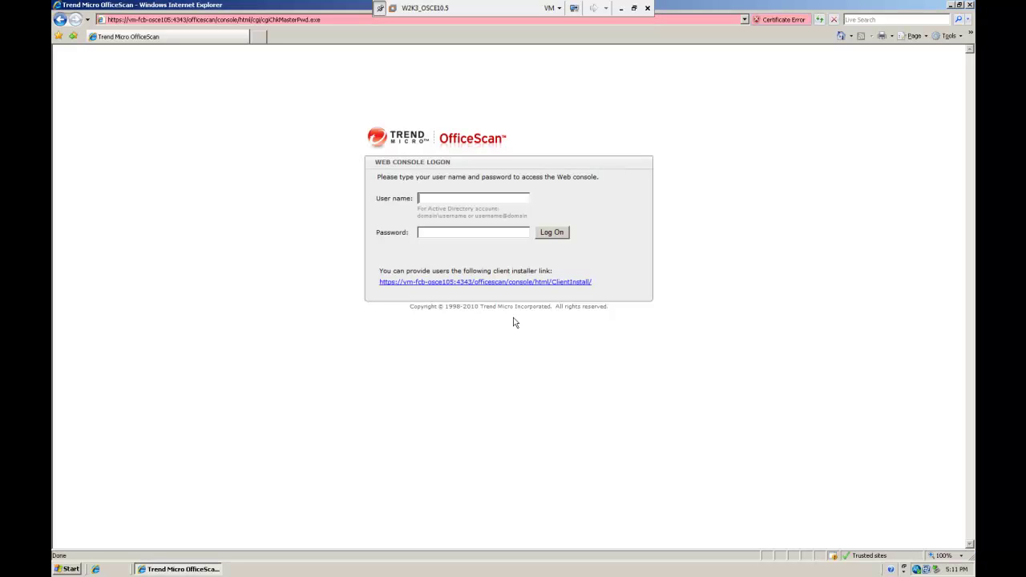
text(root)
key(Tab)
text(******)
key(Return)
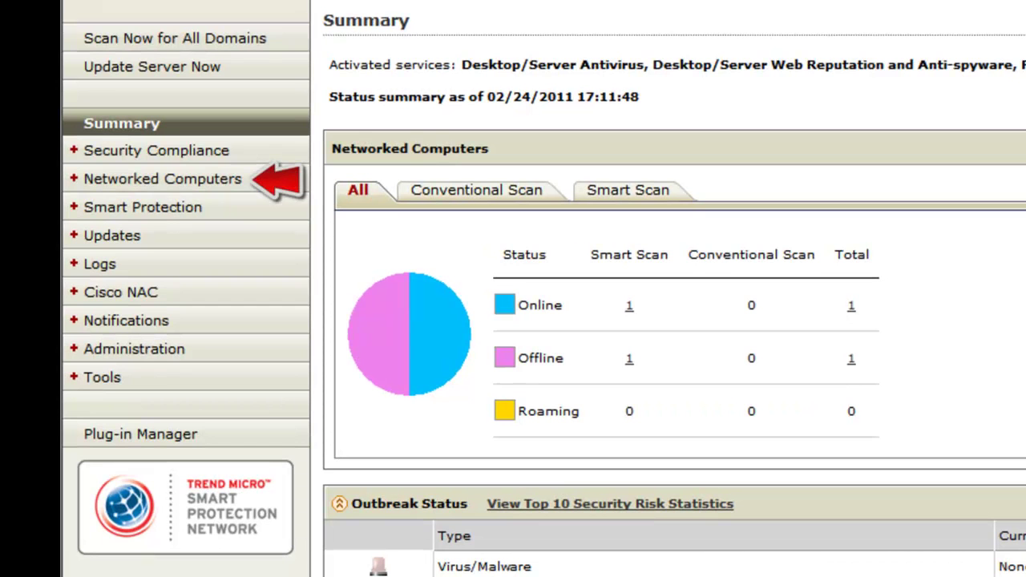
Step: Open Behavior Monitoring Settings for client VM-FCB-OSCE105 in the Trendlab domain via Client Management
click(195, 179)
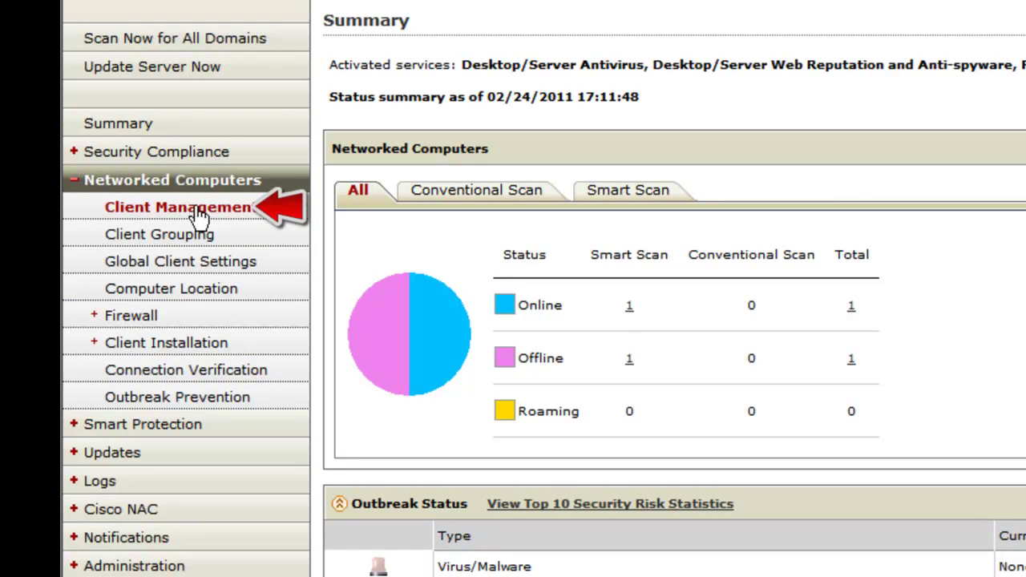
click(192, 209)
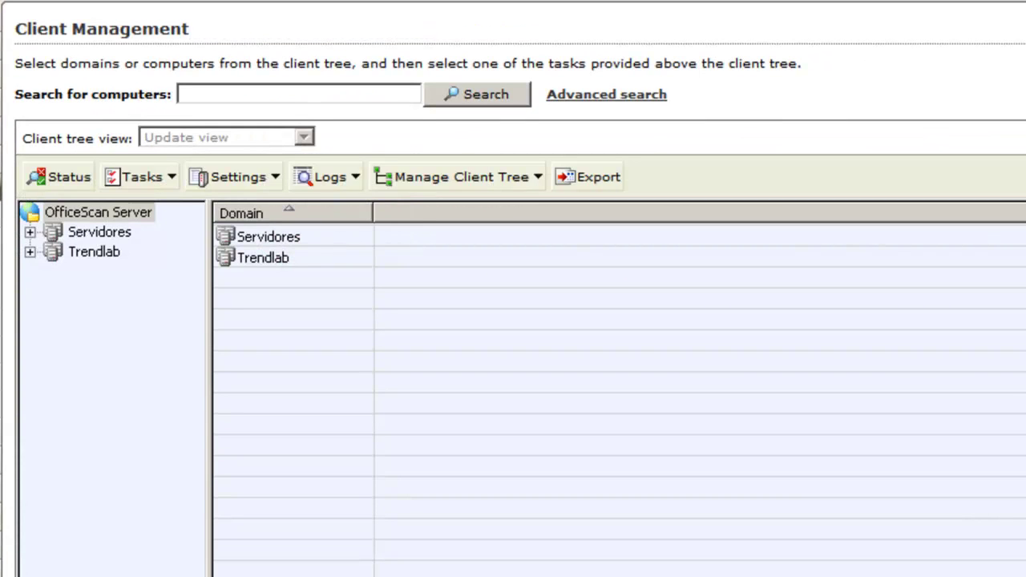
click(32, 254)
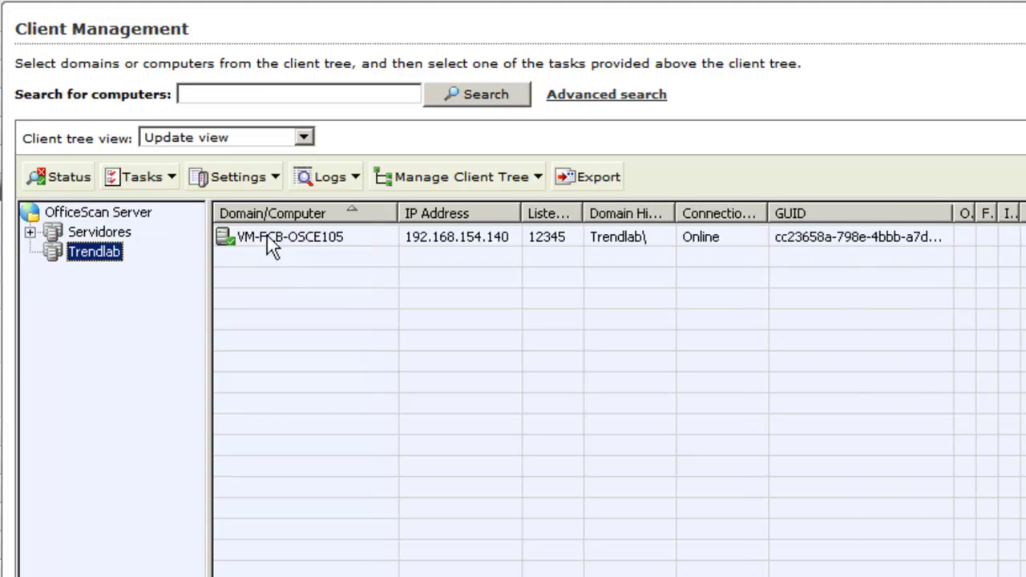
click(278, 244)
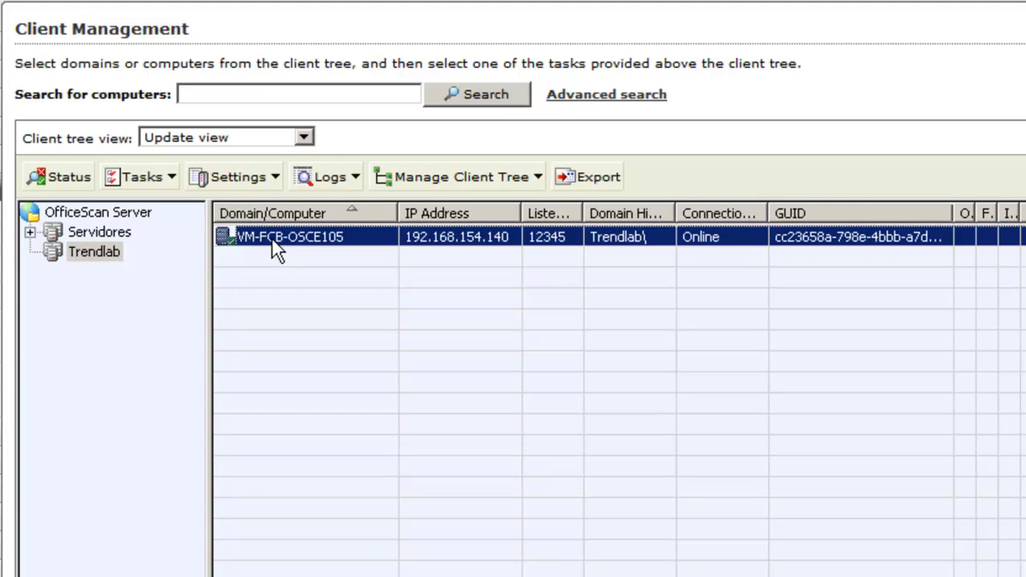
click(272, 180)
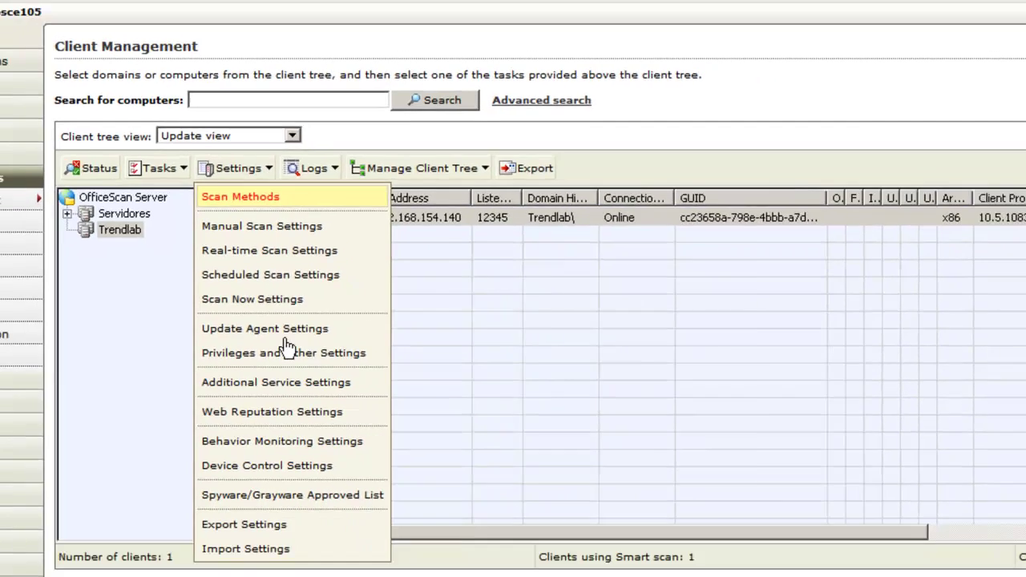
click(291, 508)
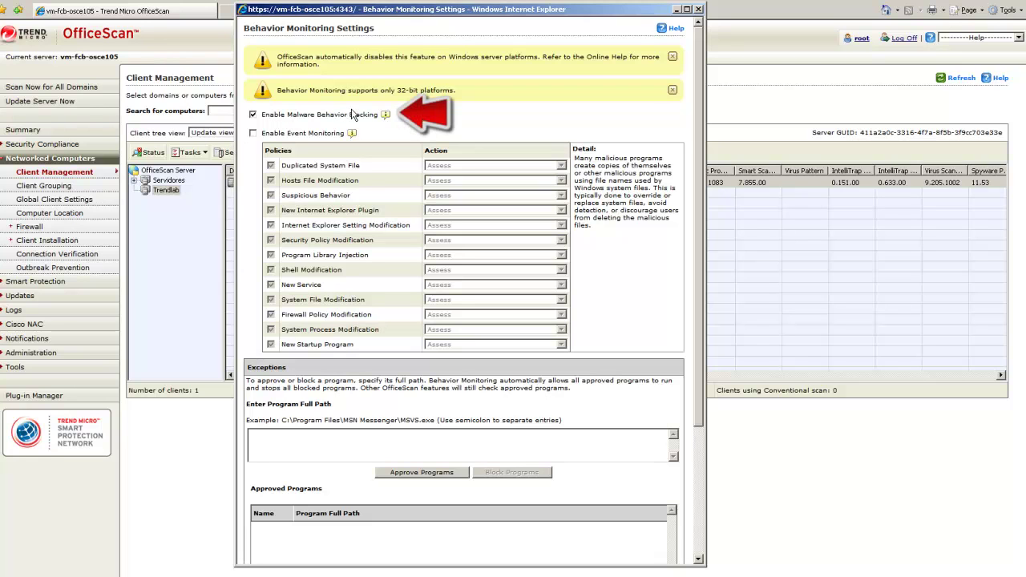
Step: Enable Event Monitoring and keep Assess as the action for Duplicated System File
click(252, 134)
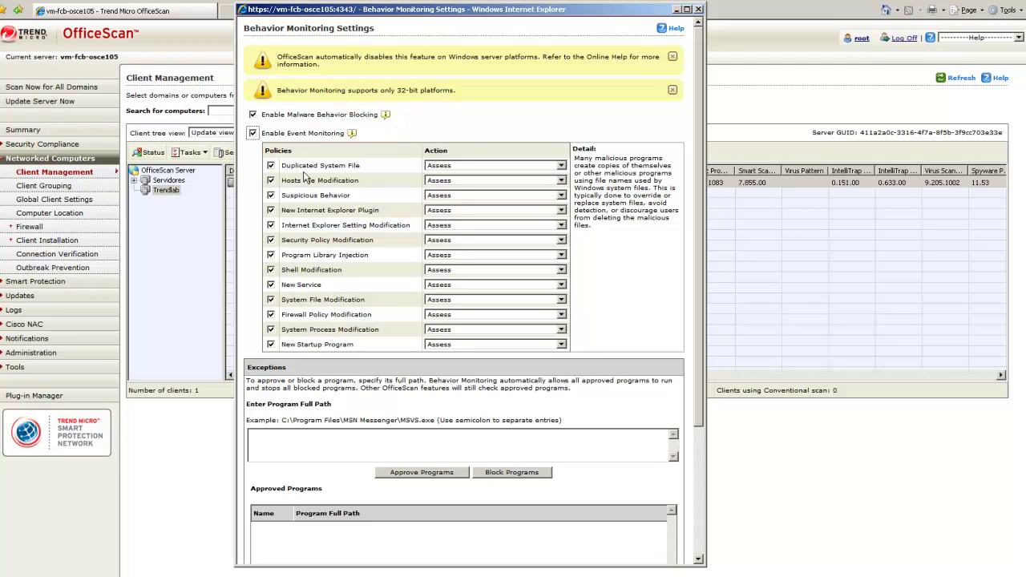
mouse_move(304, 186)
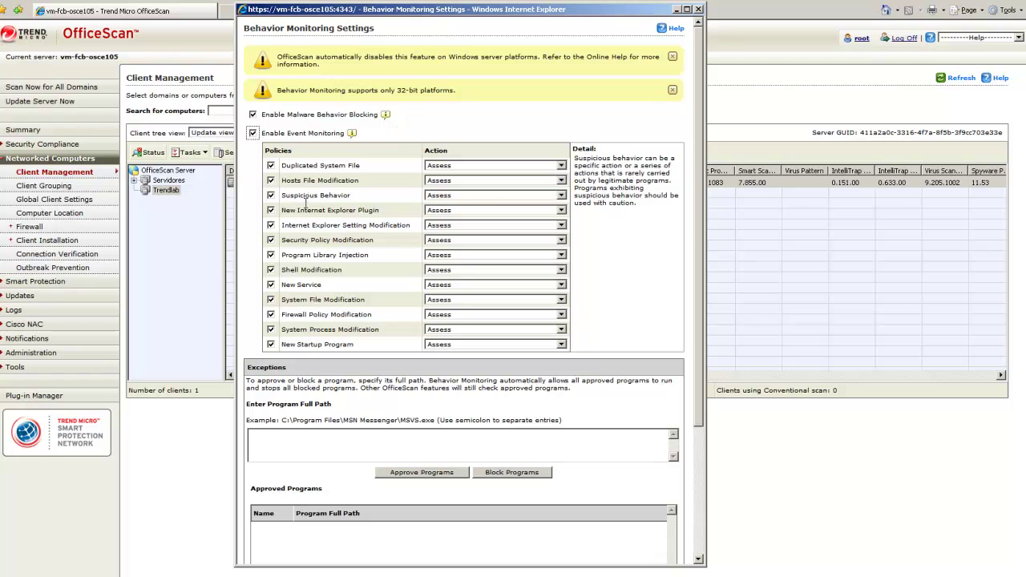
mouse_move(300, 270)
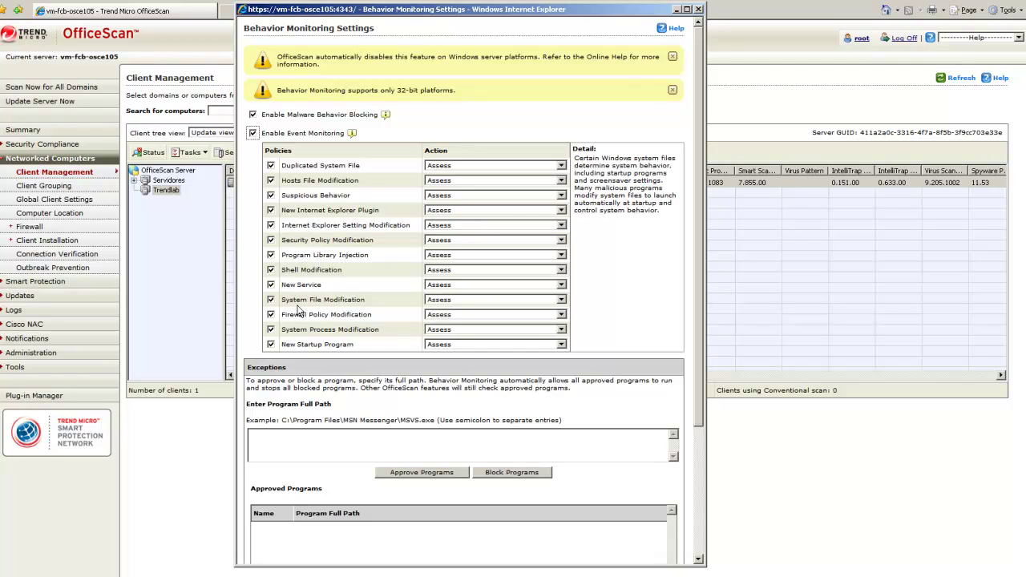
mouse_move(298, 330)
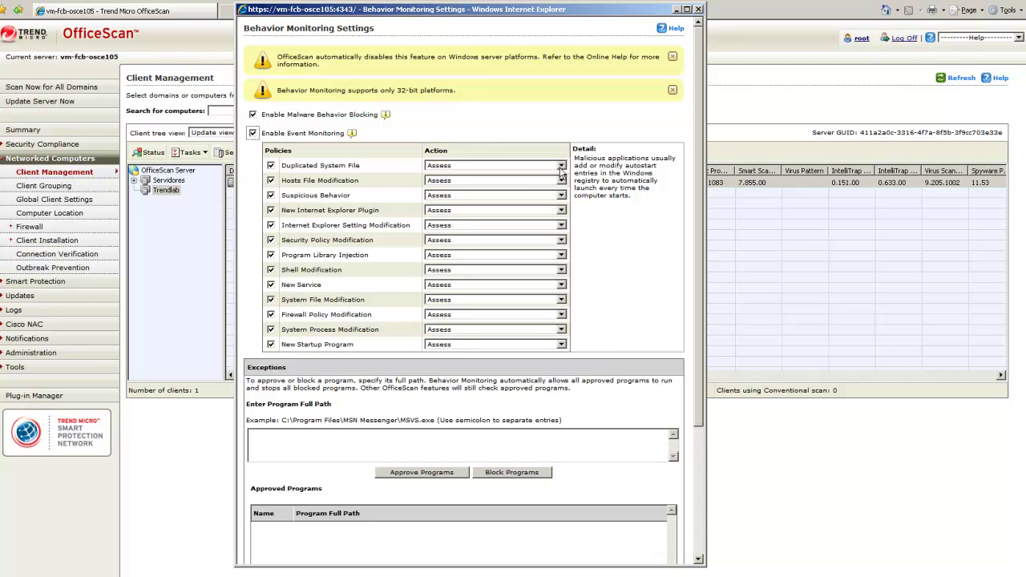
click(561, 166)
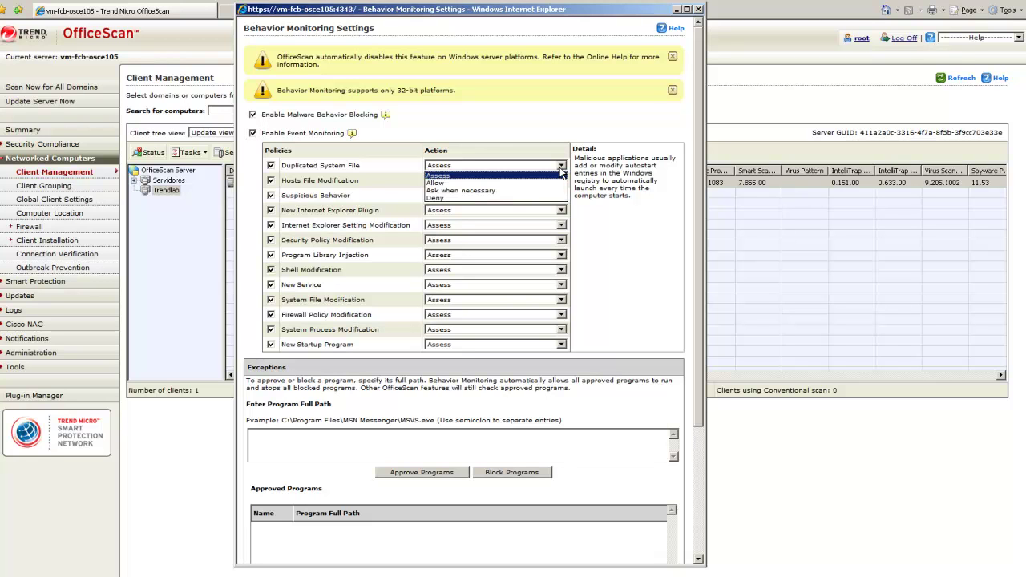
click(561, 174)
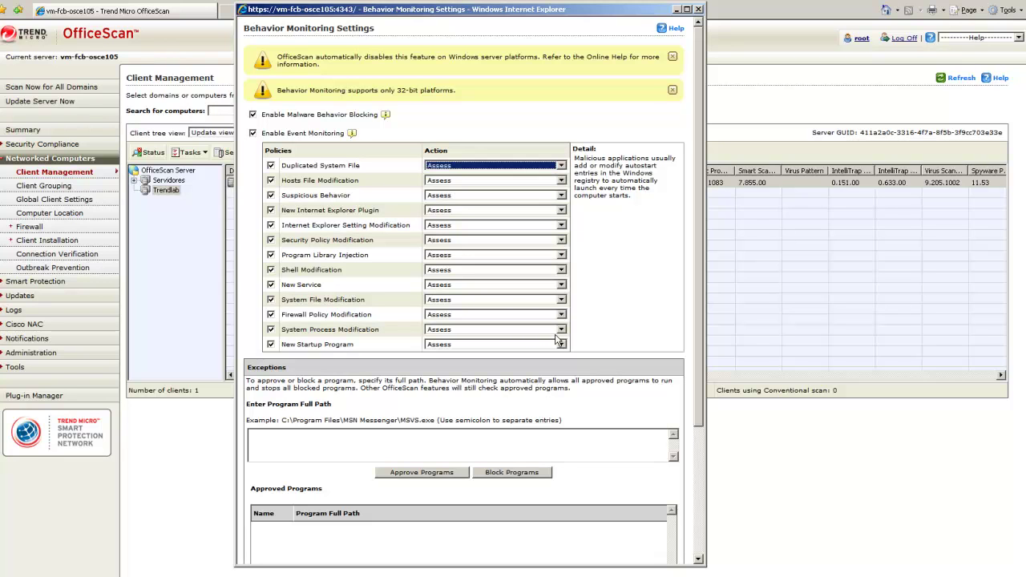
click(698, 538)
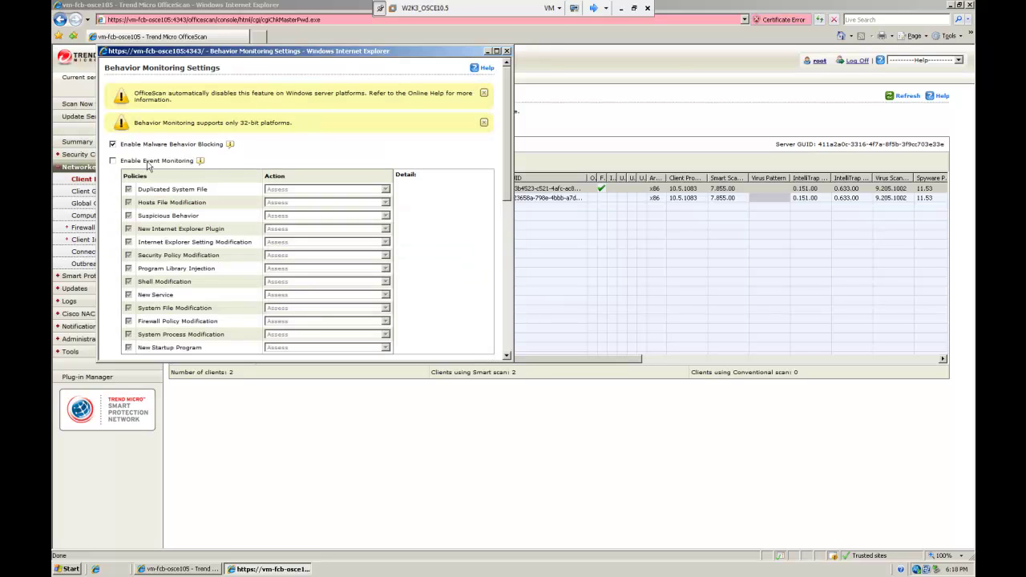
Step: With Event Monitoring checked, save the Behavior Monitoring settings and dismiss the confirmation
click(113, 161)
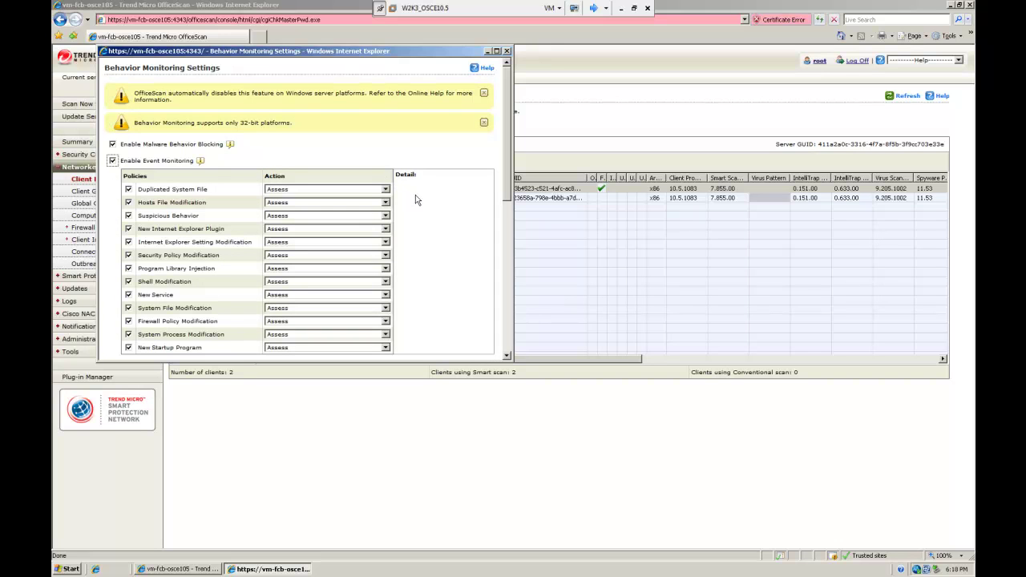
drag(506, 172, 516, 356)
click(118, 350)
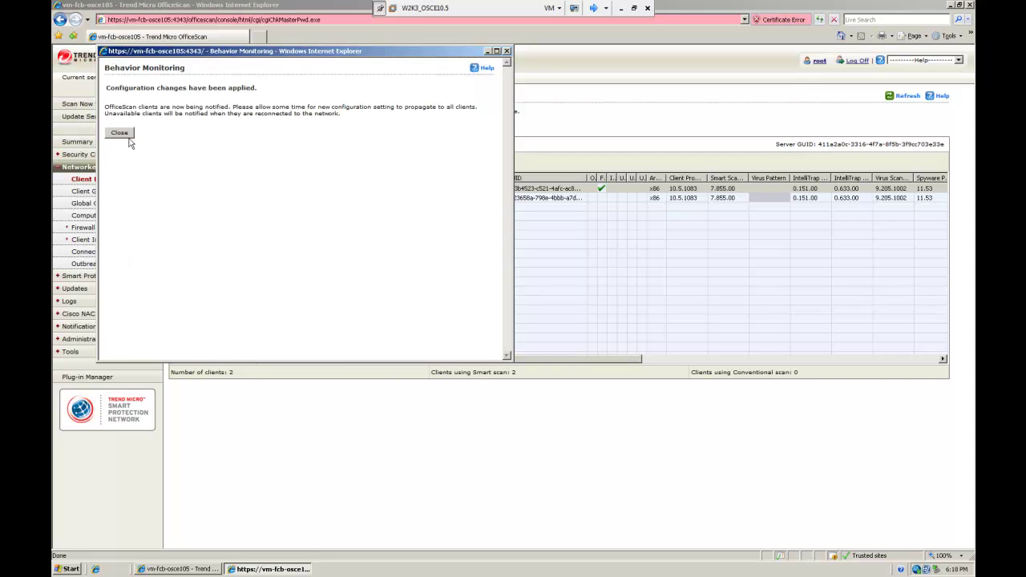
click(128, 133)
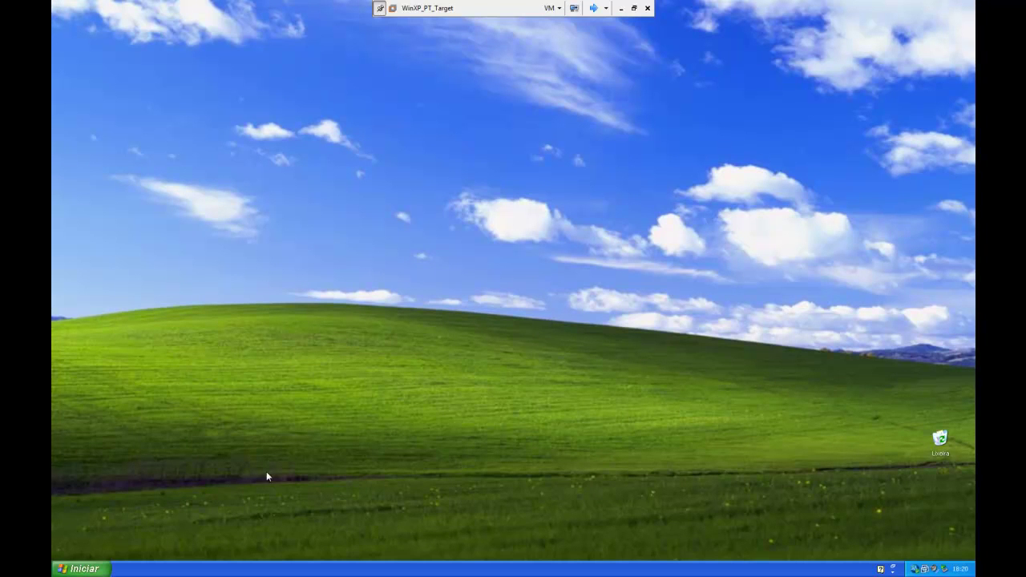
Step: Launch Notepad via Run and open the hosts file with All Files shown
click(80, 568)
click(186, 518)
text(not)
key(Return)
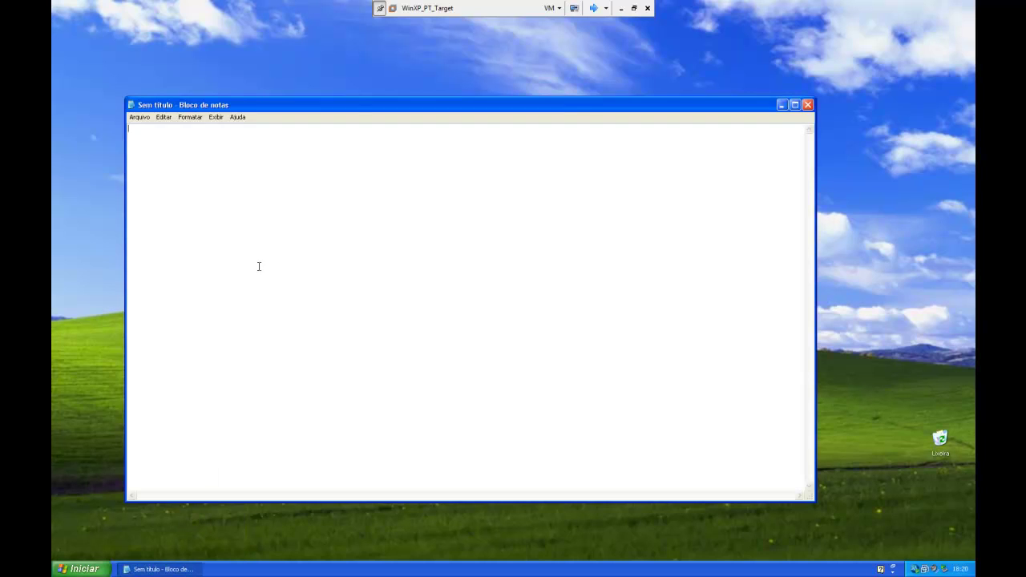
click(149, 118)
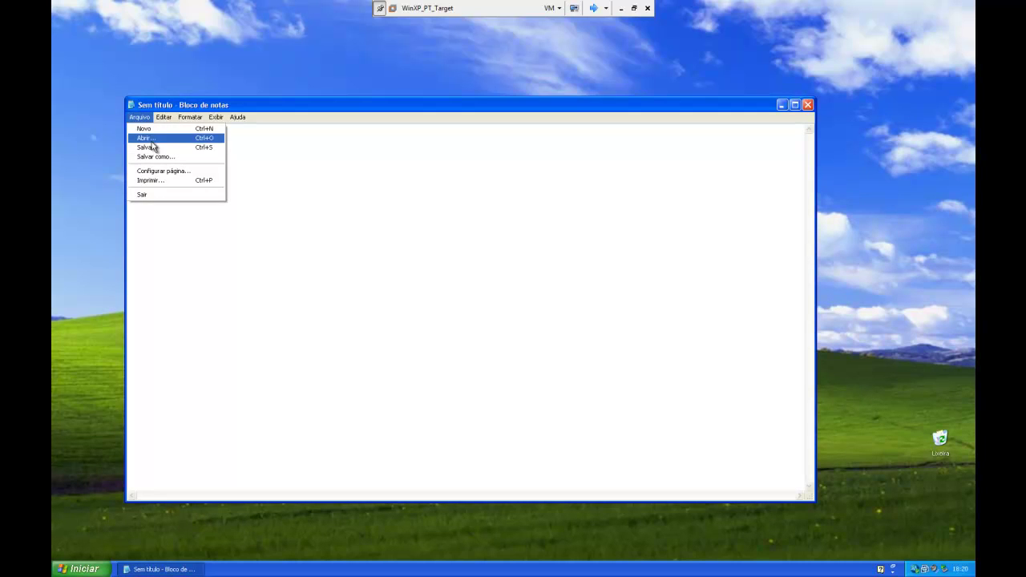
click(151, 138)
click(309, 340)
click(310, 357)
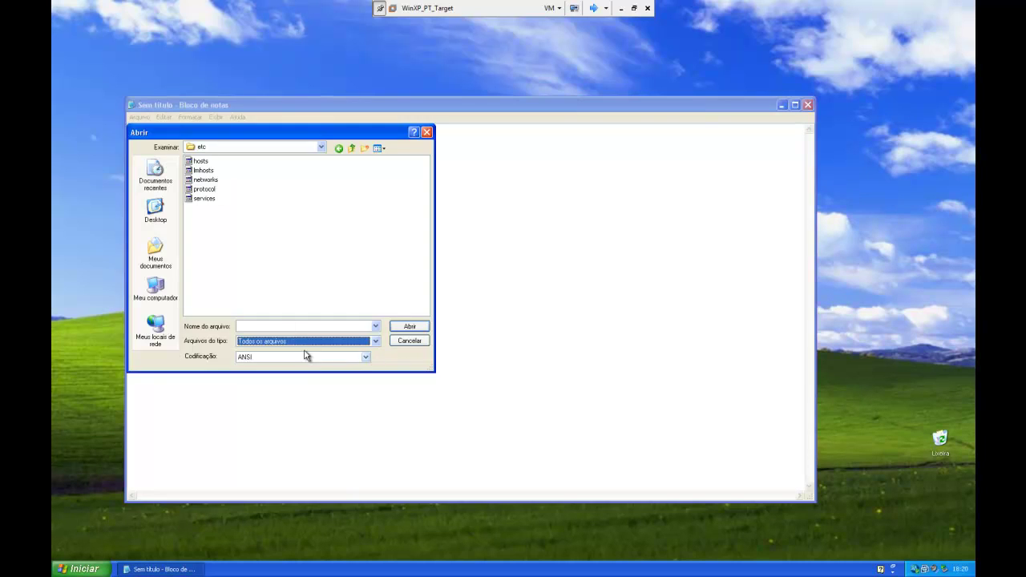
click(200, 161)
double_click(201, 165)
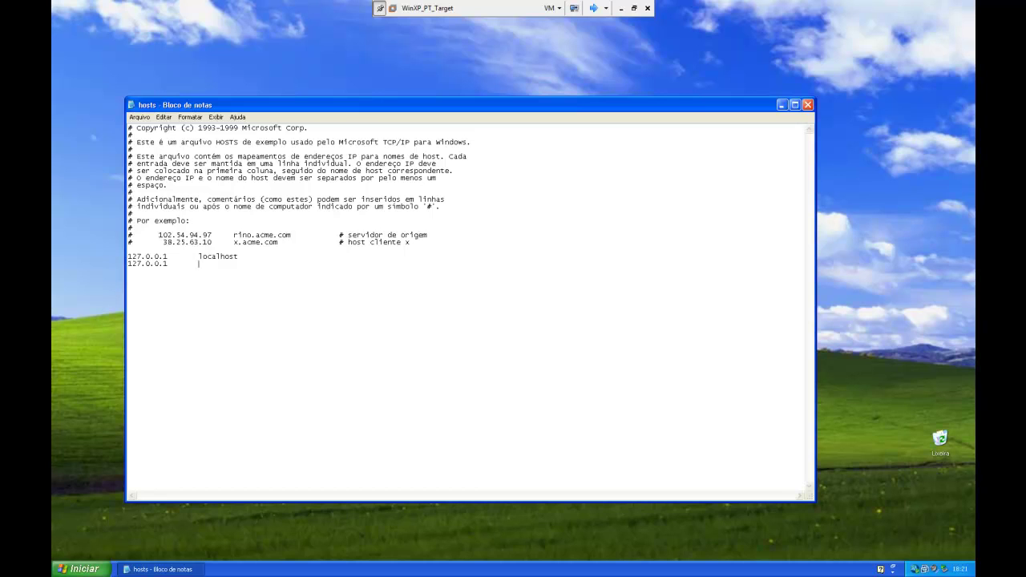
Step: Add vm-fcb-osce105 after 127.0.0.1 in the hosts file and save it
text(vm-fcb-osce105)
click(139, 117)
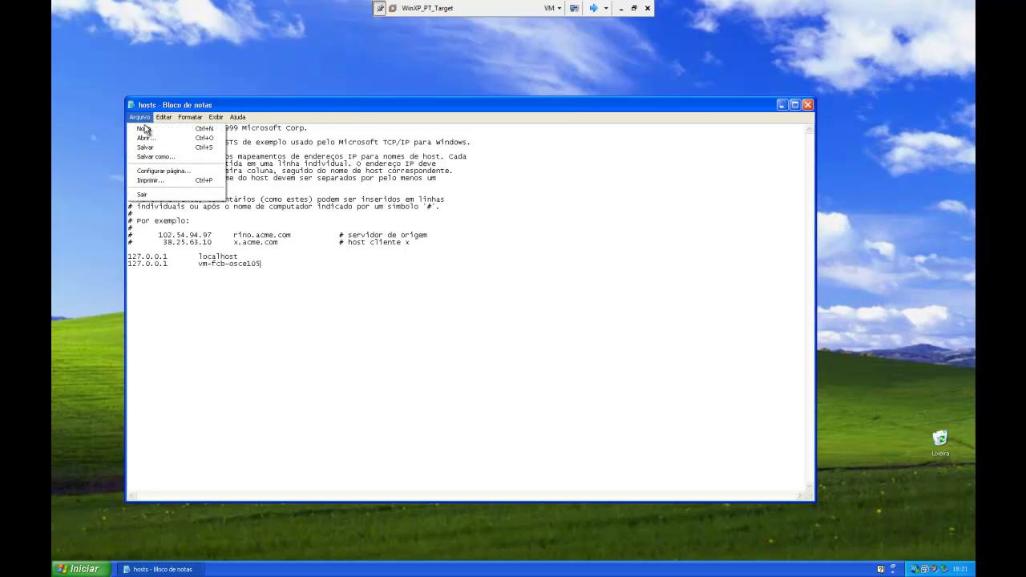
click(146, 147)
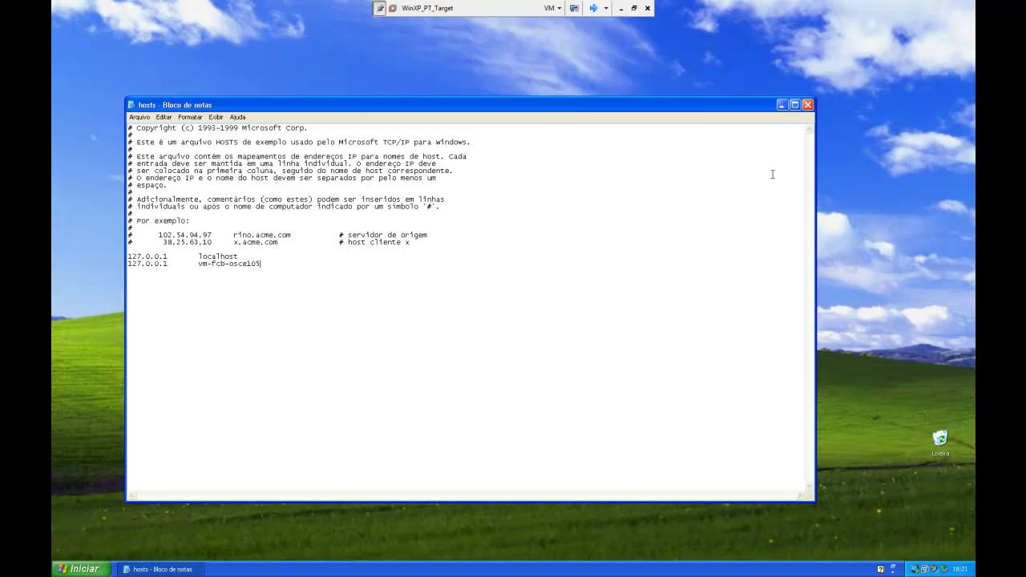
Step: Close Notepad and run Update Now on the OfficeScan client from its tray icon
click(808, 105)
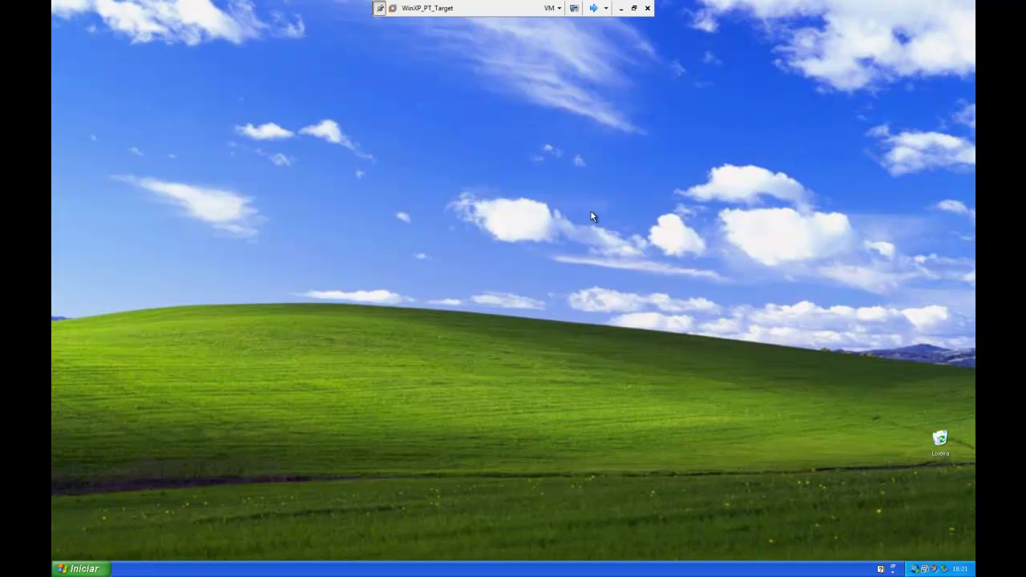
right_click(916, 571)
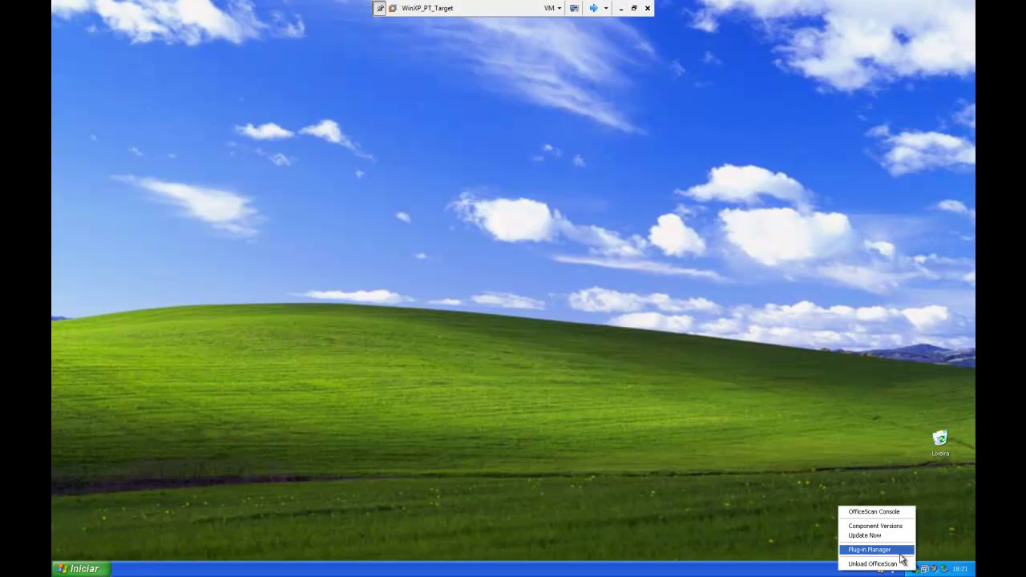
click(881, 535)
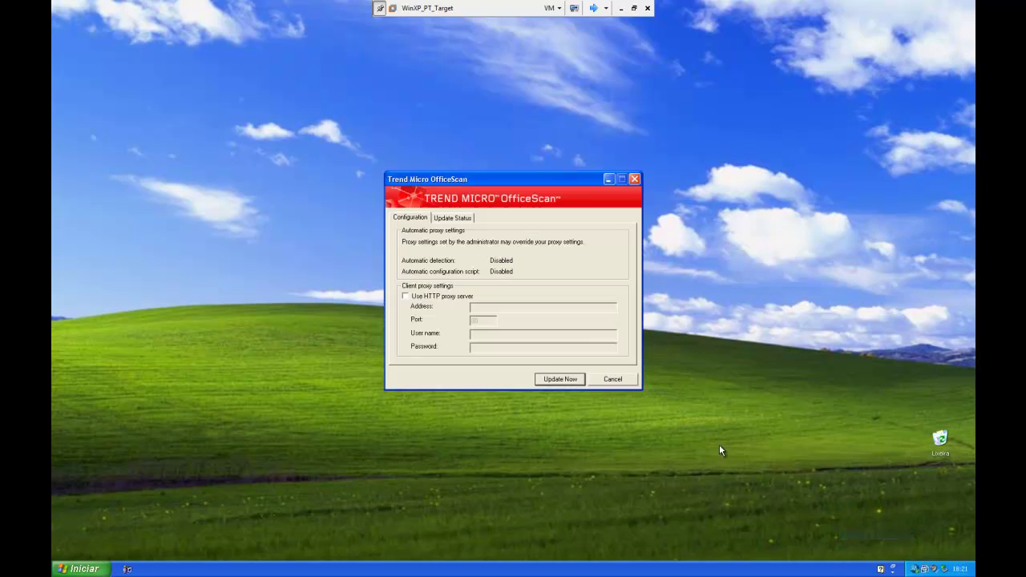
click(560, 379)
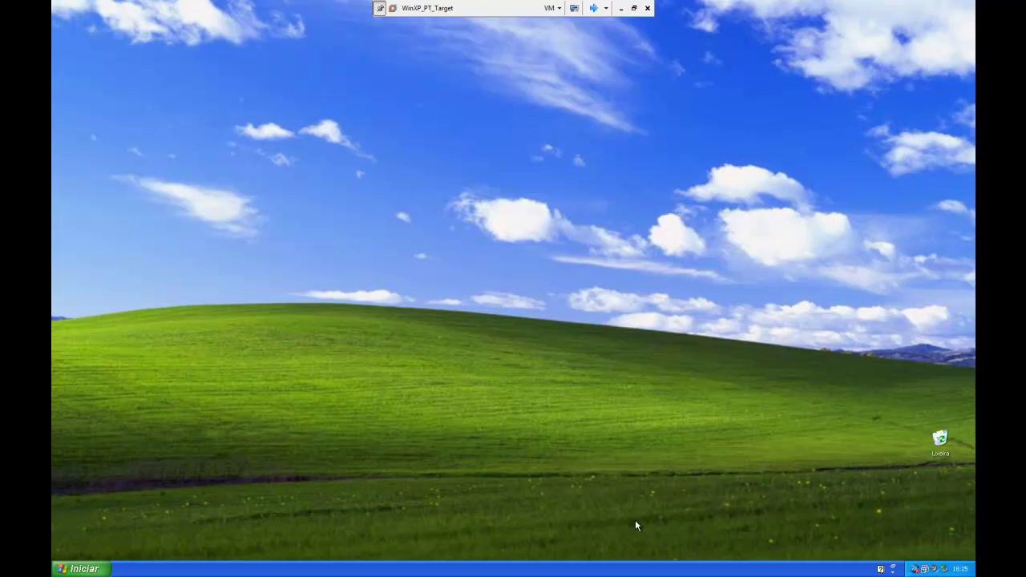
Step: Launch Notepad via Run and open the hosts file with All Files listed
click(83, 569)
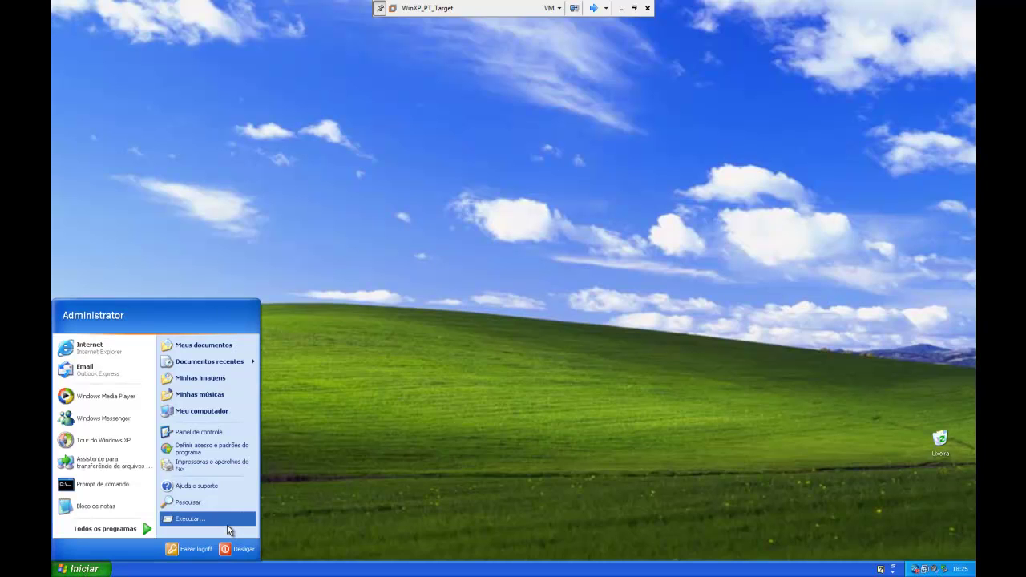
click(228, 530)
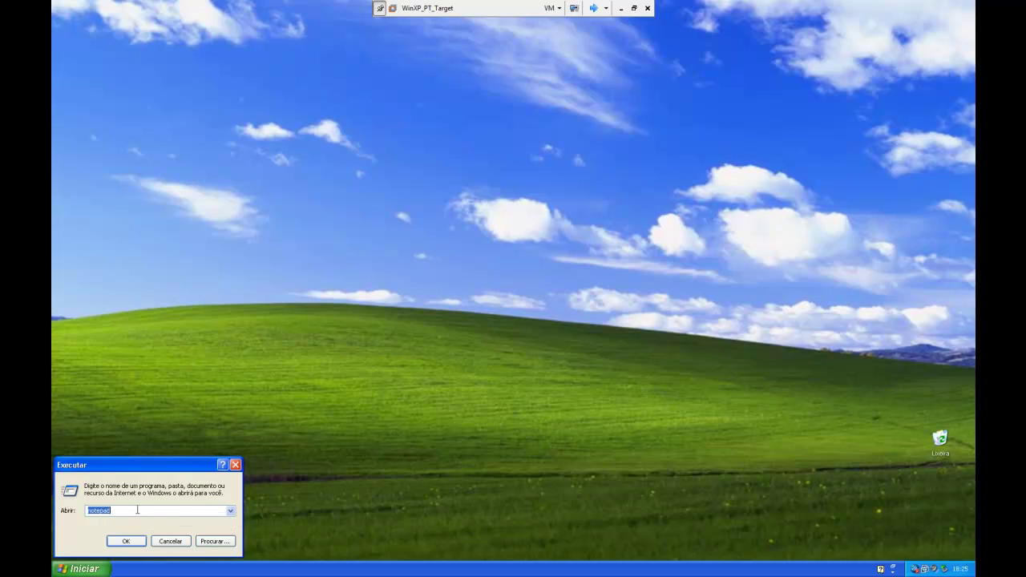
click(138, 542)
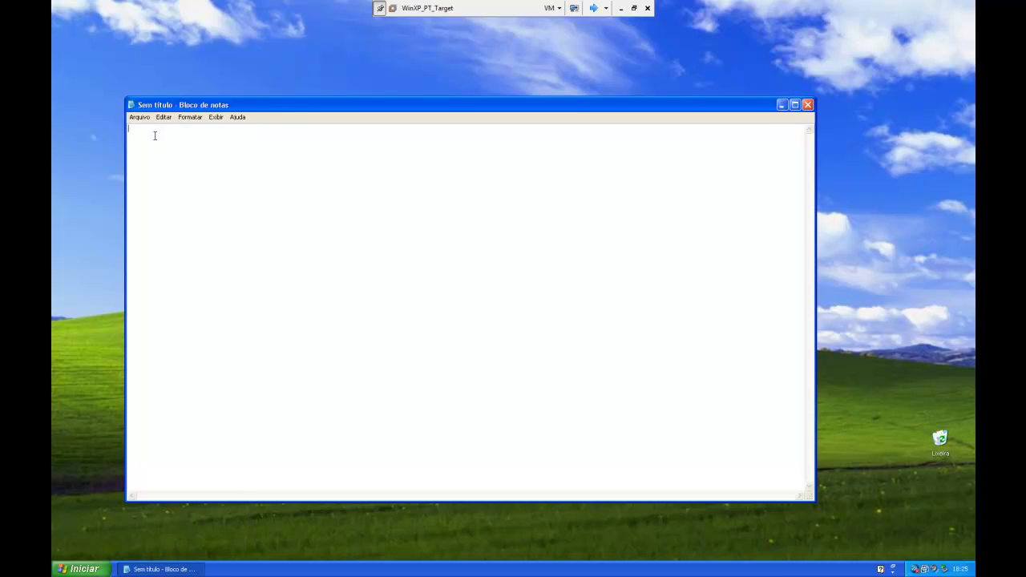
click(141, 117)
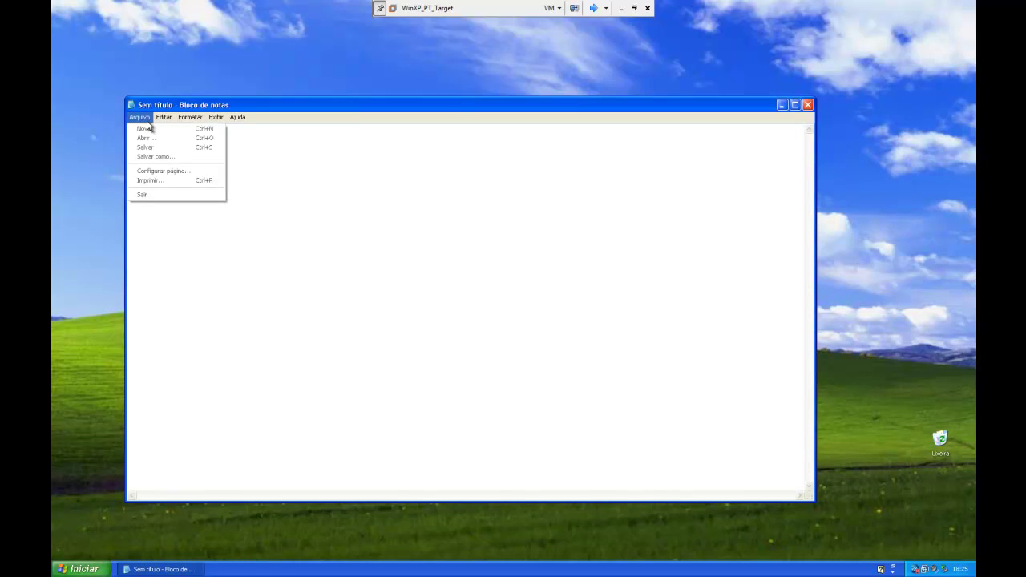
click(153, 139)
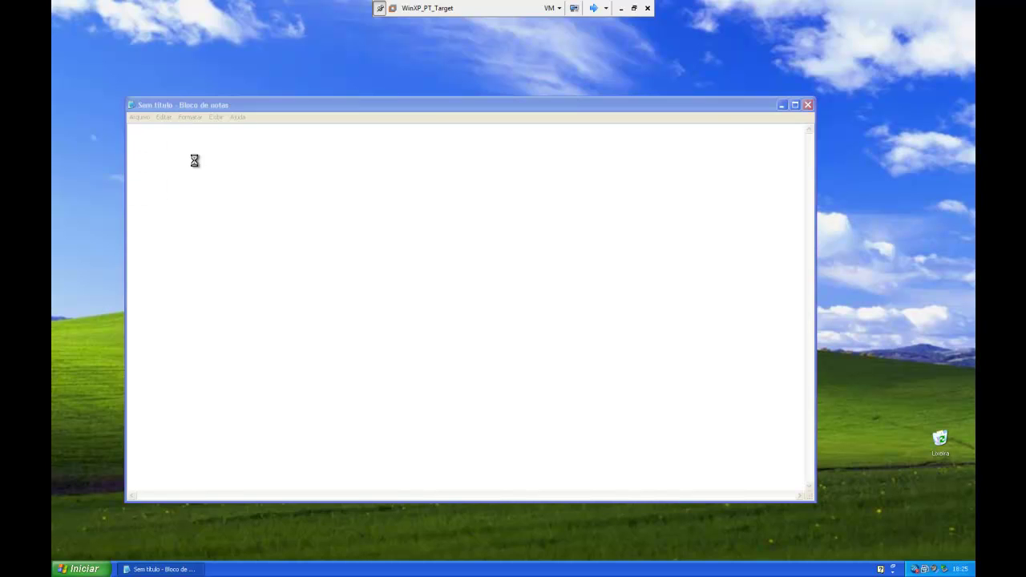
click(288, 359)
click(288, 360)
click(292, 342)
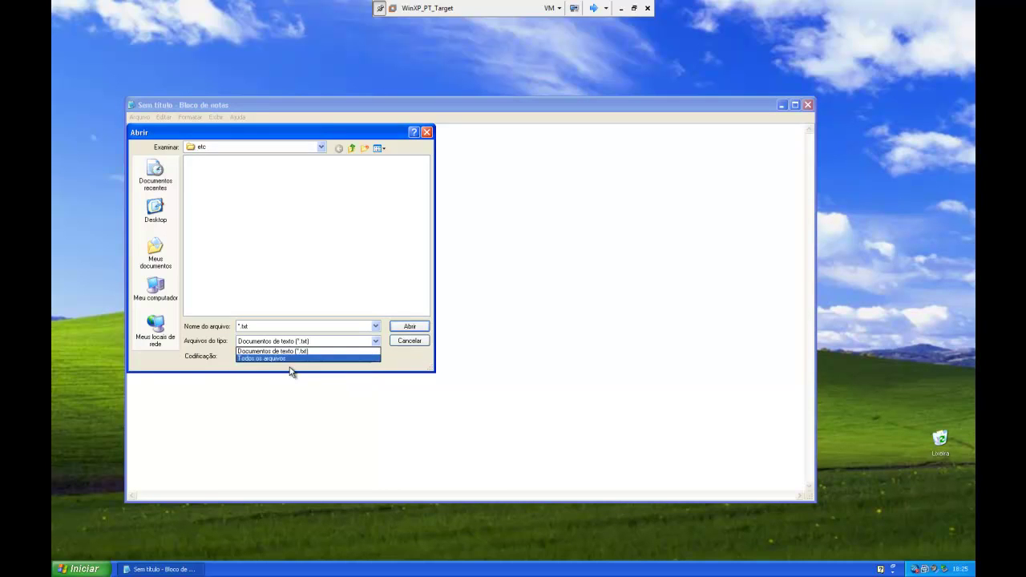
click(290, 358)
click(200, 159)
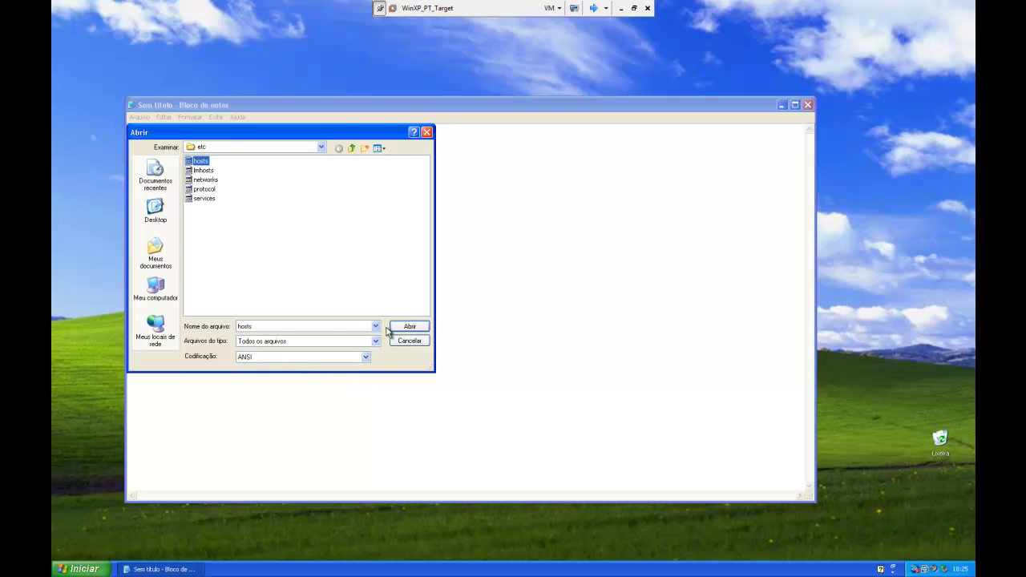
click(405, 326)
Step: Delete the 127.0.0.1 vm-fcb-osce105 line, then close Notepad answering the save prompt
drag(265, 264, 122, 261)
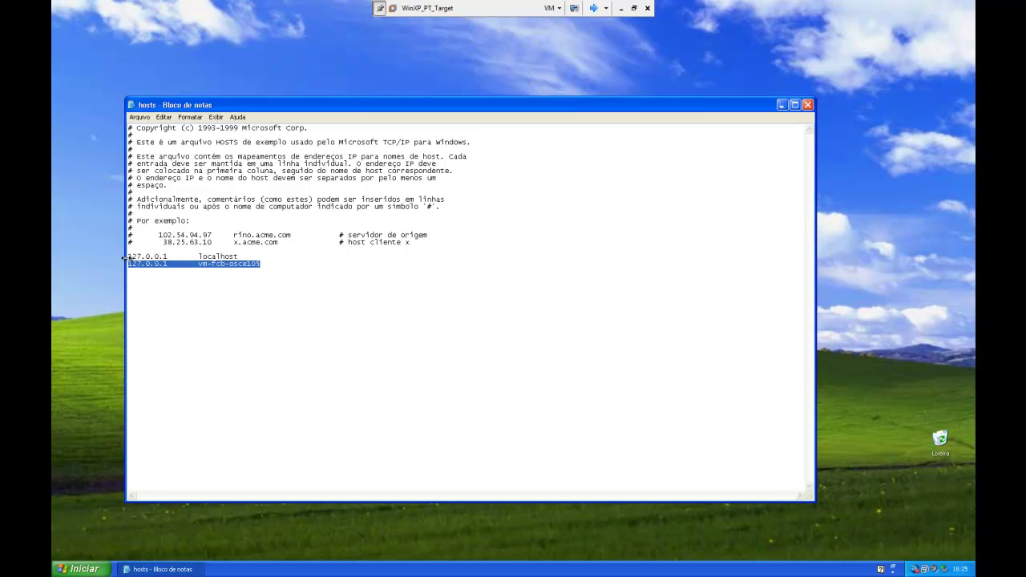
key(Delete)
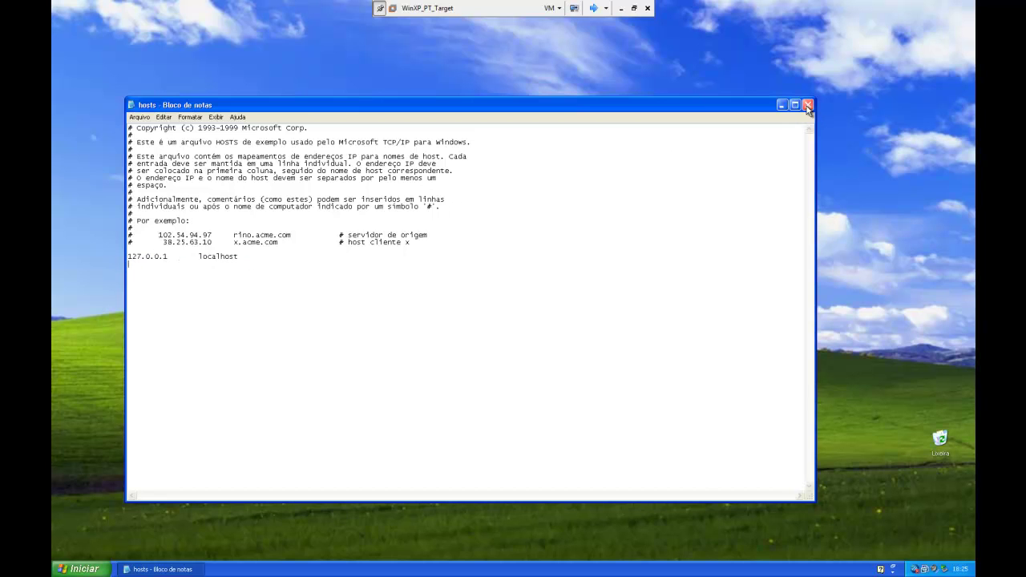
click(808, 105)
click(484, 319)
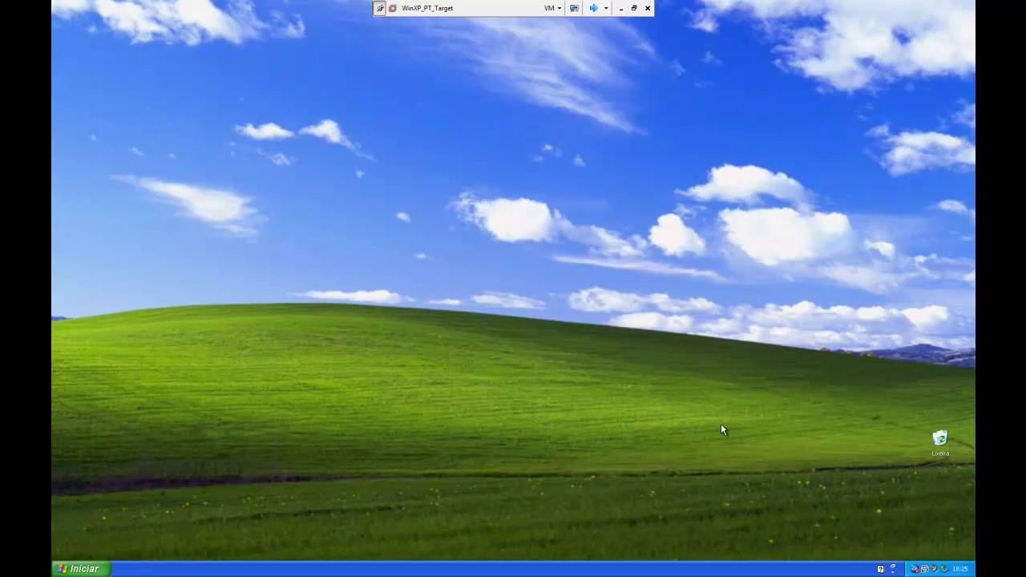
Step: Run Update Now again on the OfficeScan client from the tray icon
right_click(913, 569)
click(878, 536)
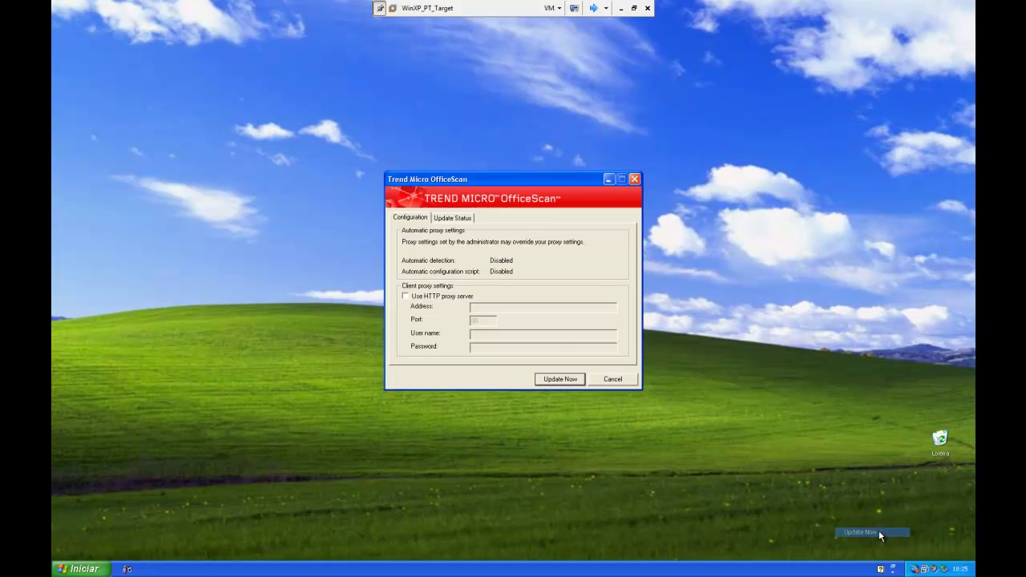
click(543, 385)
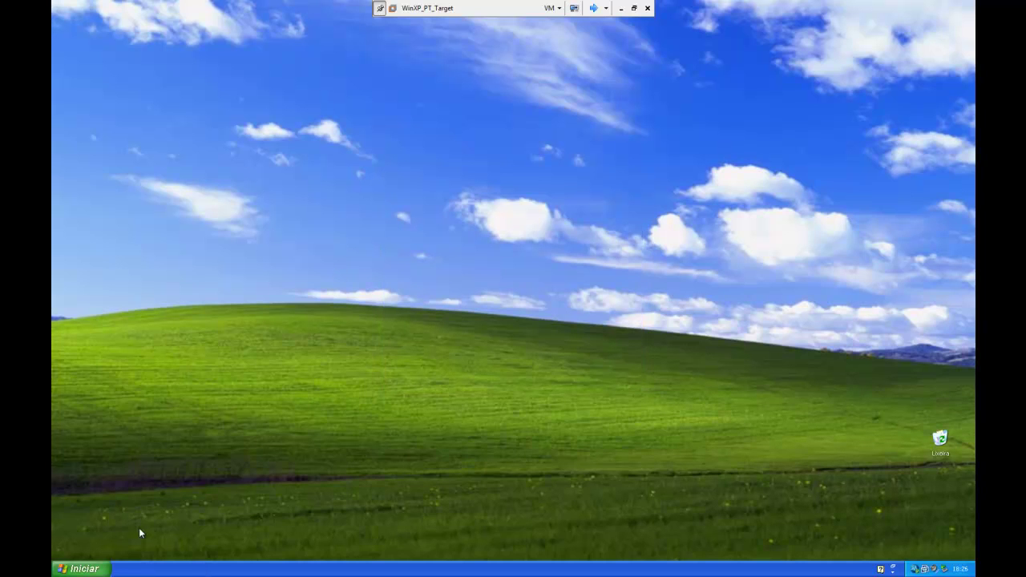
Step: Open the Properties of brocodenotas in drive C: via My Computer
click(85, 571)
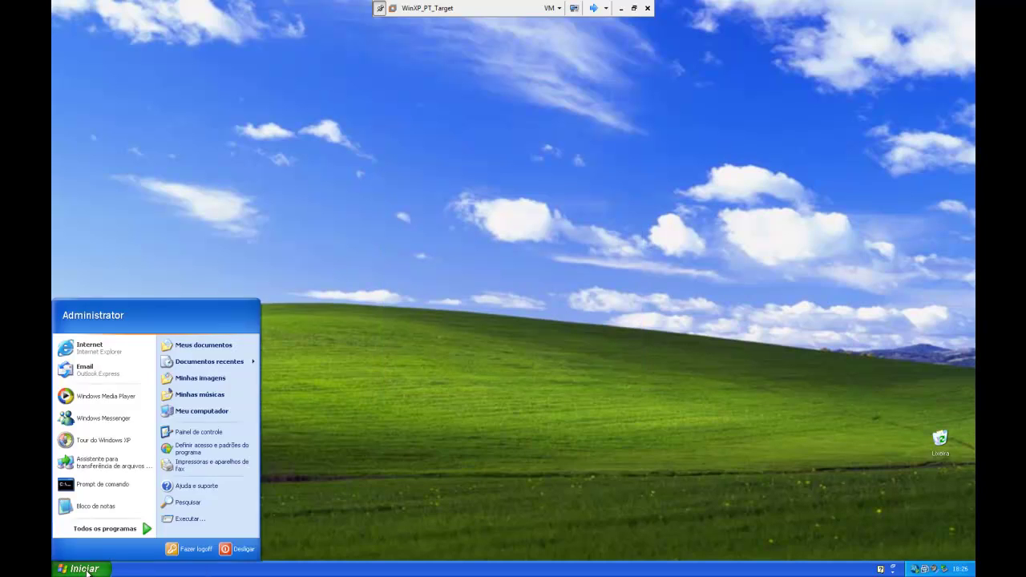
click(205, 412)
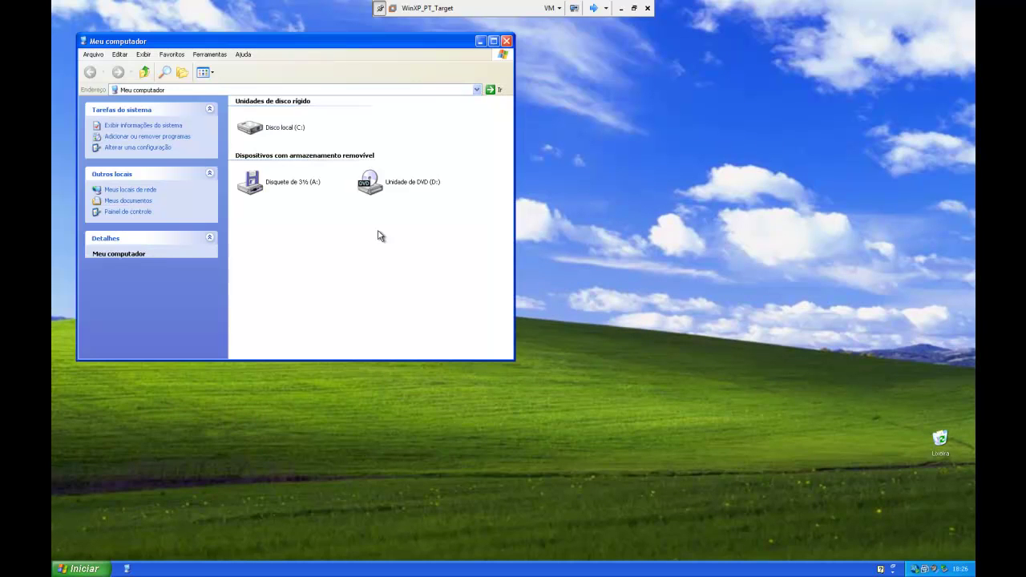
double_click(288, 136)
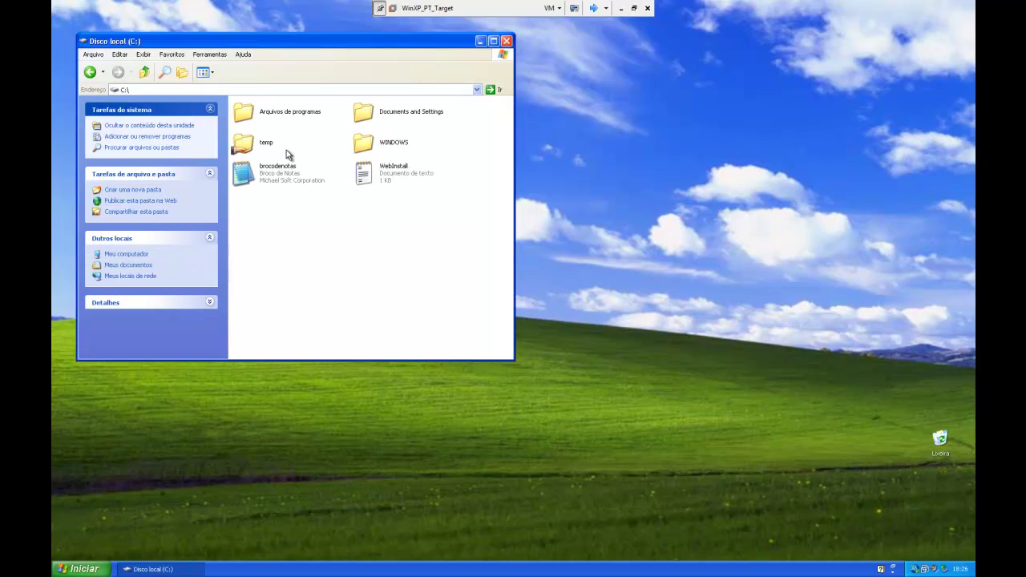
click(292, 177)
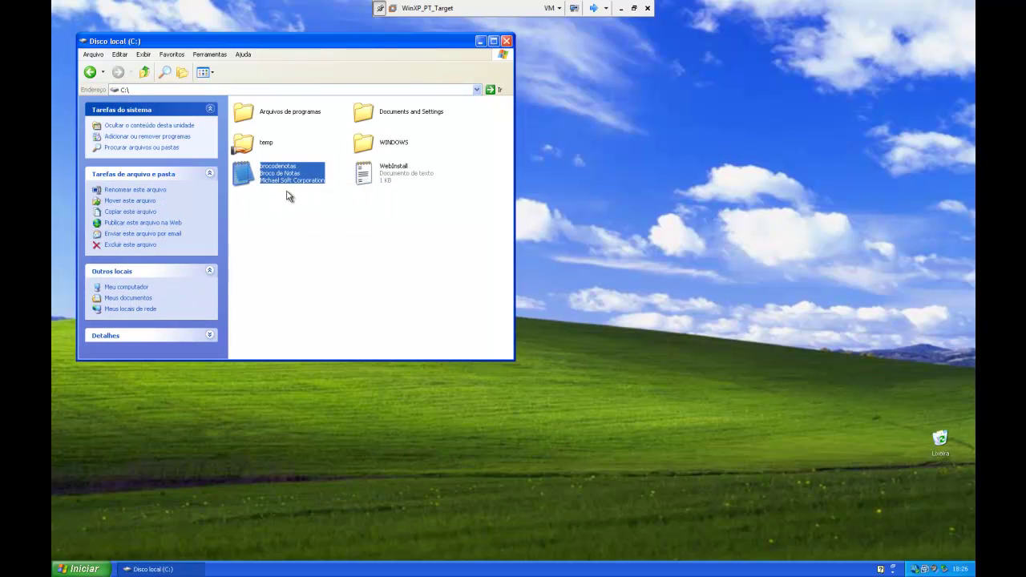
right_click(270, 172)
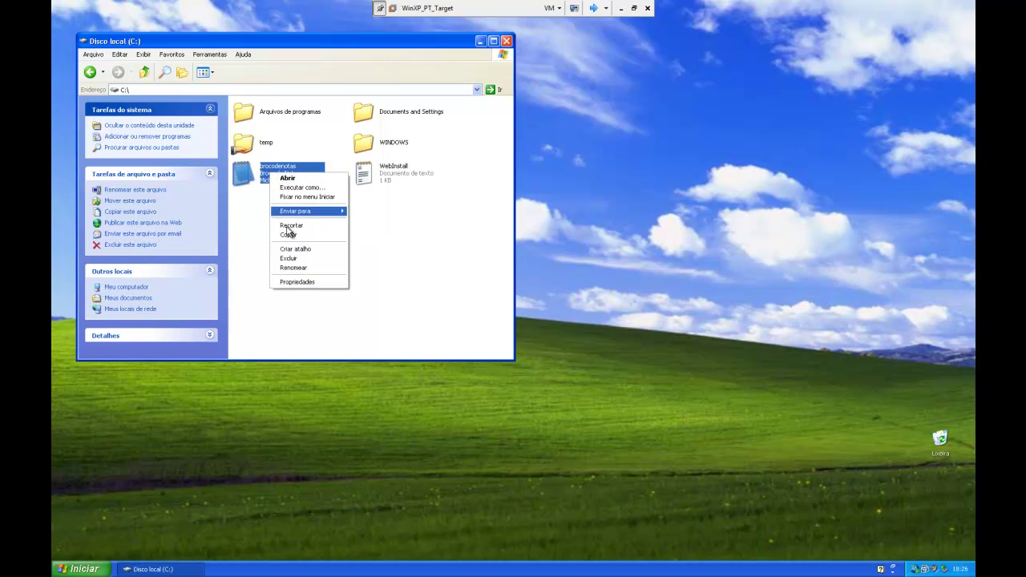
click(304, 282)
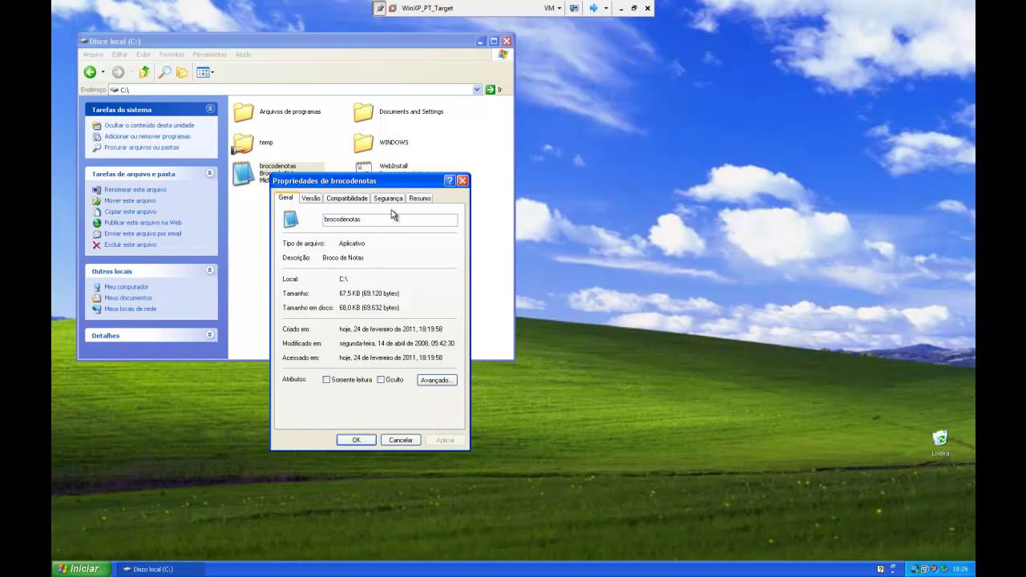
Step: Review the Version tab's company, product name and internal name entries, then close Properties
click(311, 197)
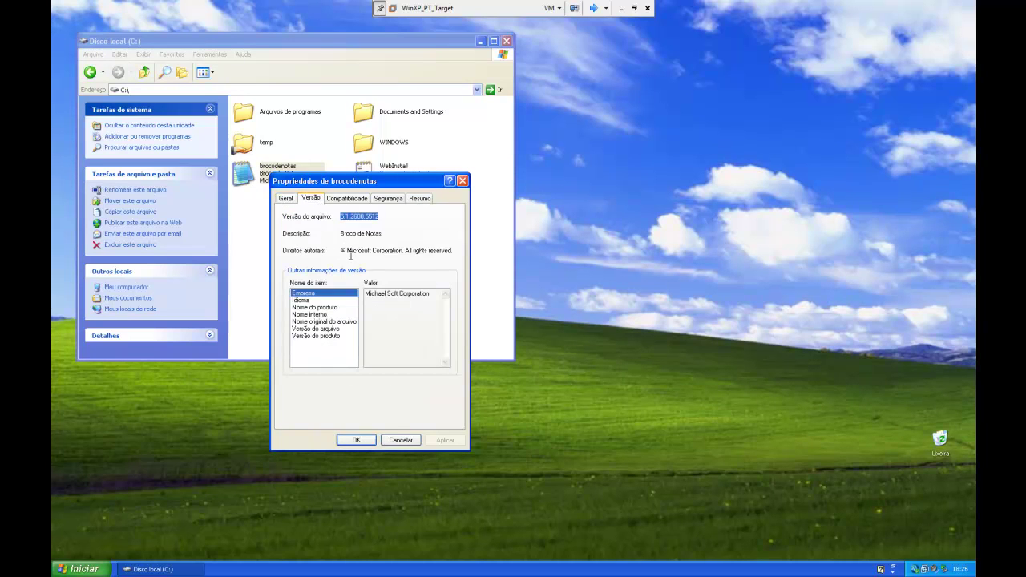
click(327, 294)
click(312, 308)
click(312, 314)
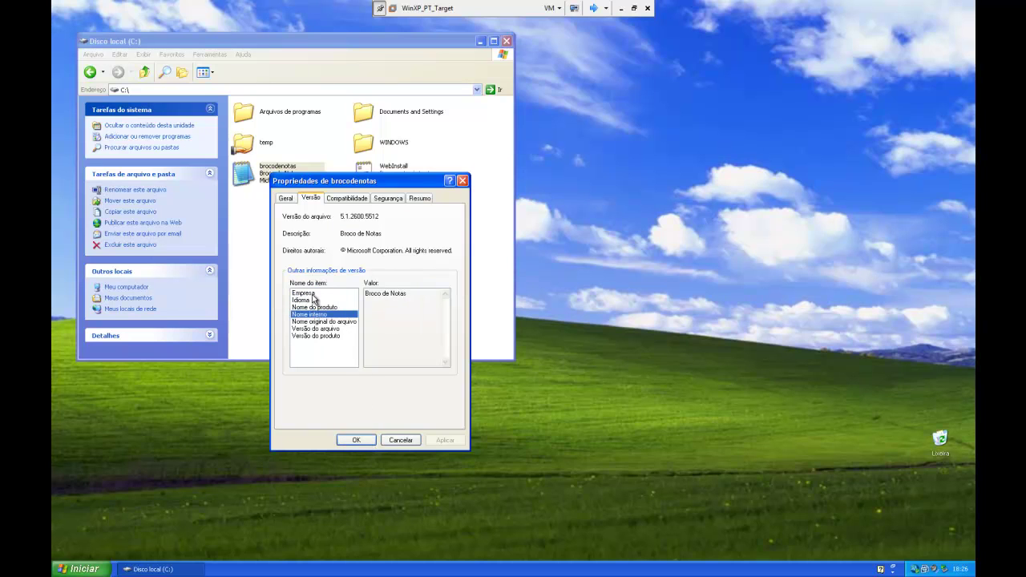
click(357, 439)
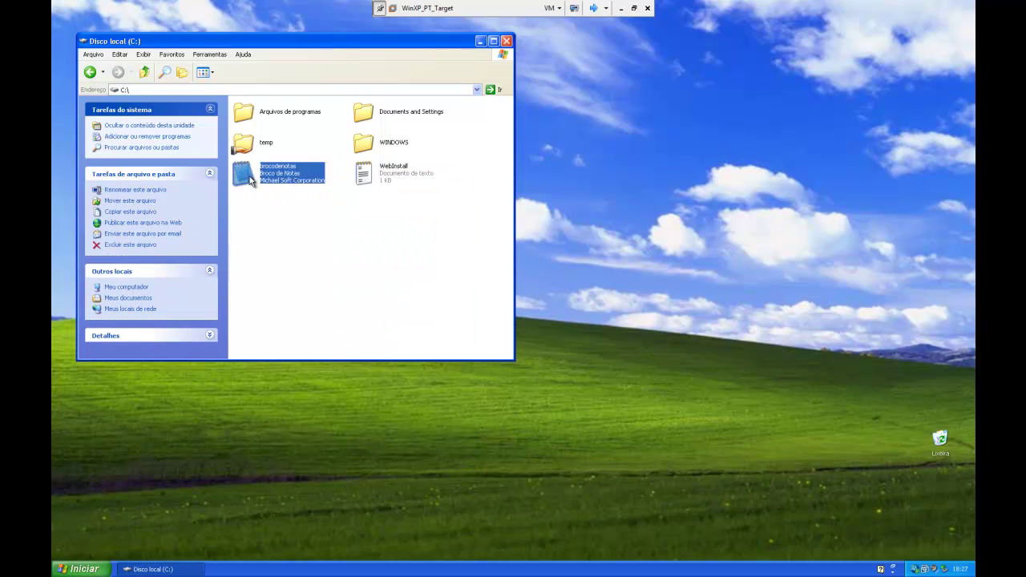
Step: Launch brocodenotas and open the etc\hosts file with All Files shown
double_click(248, 173)
click(139, 116)
click(153, 133)
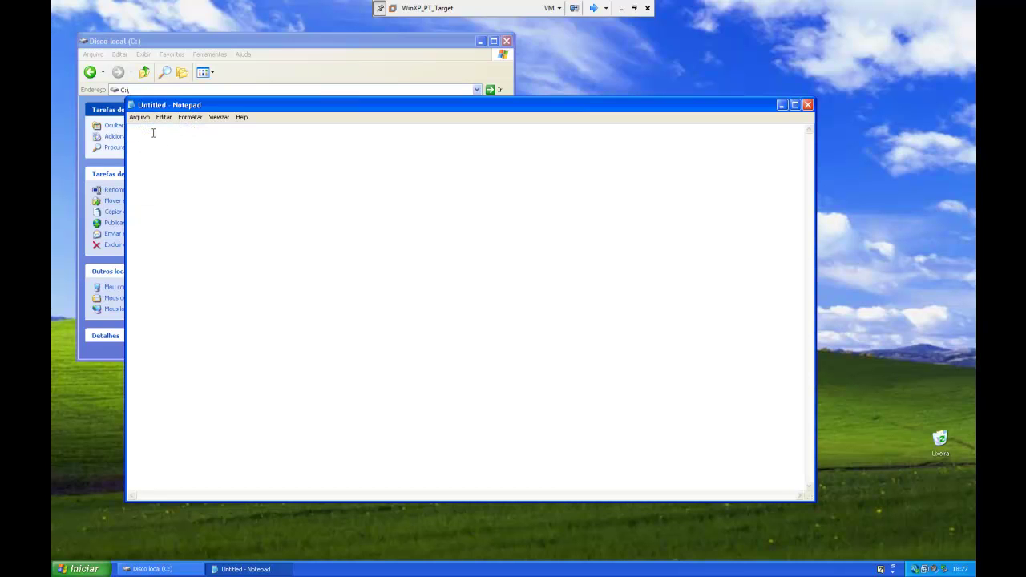
click(140, 117)
click(153, 137)
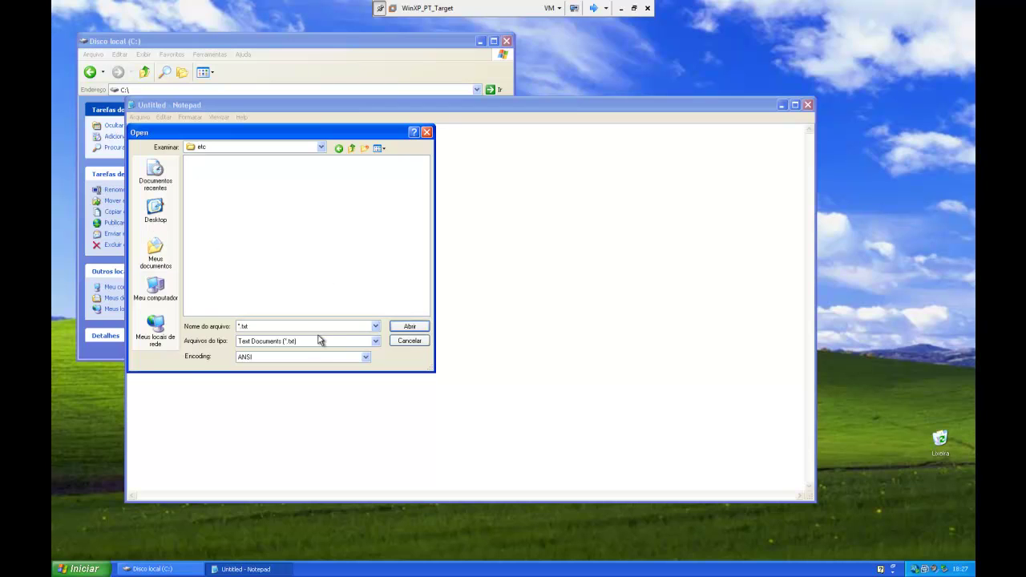
click(321, 340)
click(325, 357)
click(210, 163)
click(413, 327)
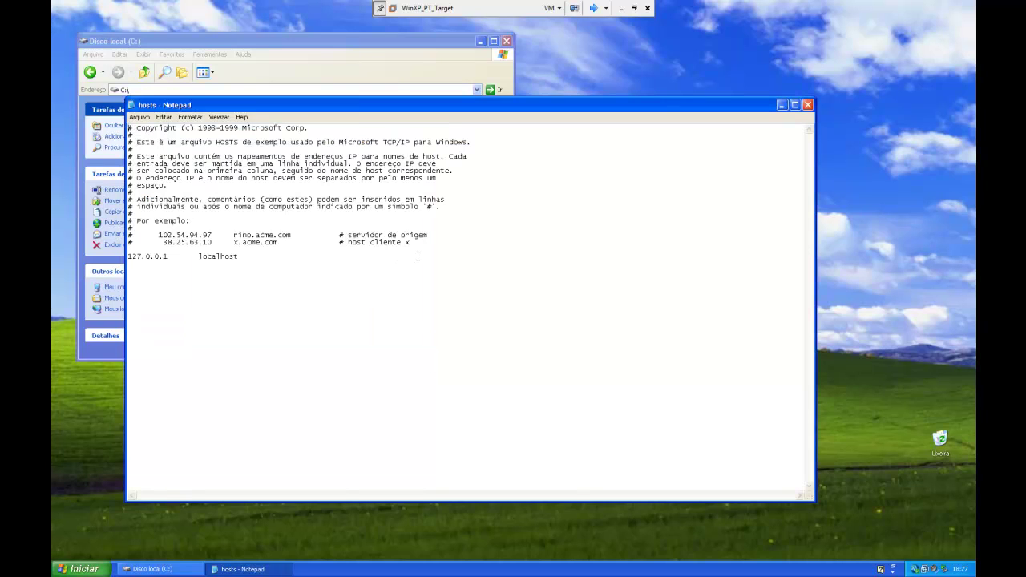
Step: Insert a 127.0.0.1 vm-fcb-osce105 line below localhost and save the hosts file
drag(246, 253, 250, 258)
click(249, 258)
text(127.0.0.1	vm-fcb-osce105)
click(139, 117)
click(142, 150)
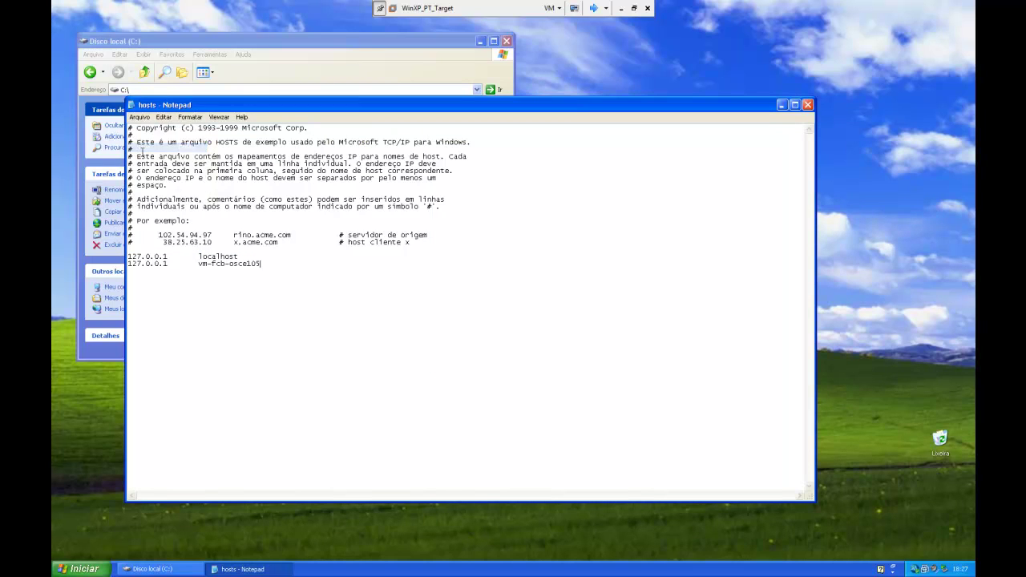
Step: Close Notepad and open the OfficeScan client's Behavior Monitoring Logs
click(807, 105)
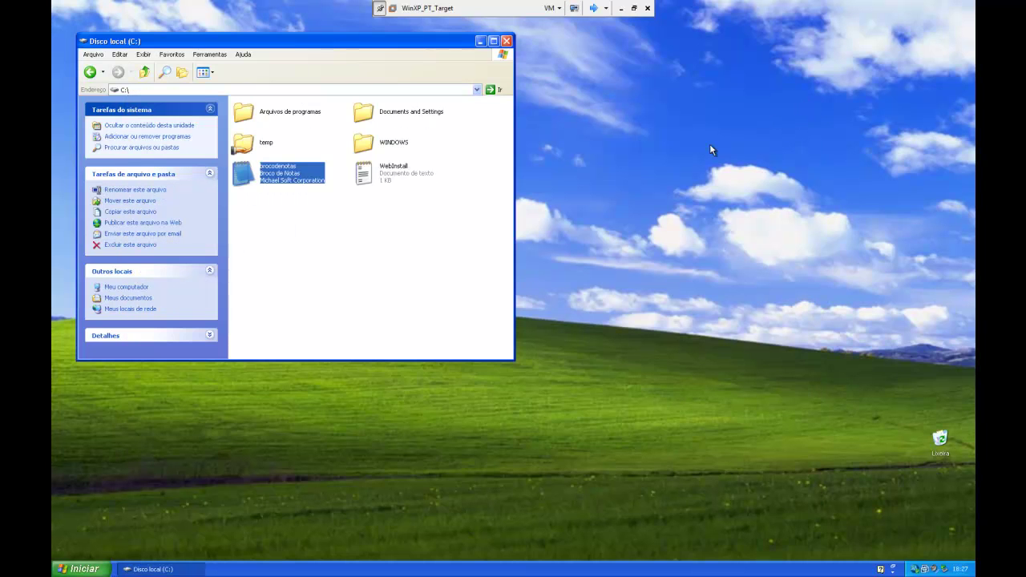
click(916, 567)
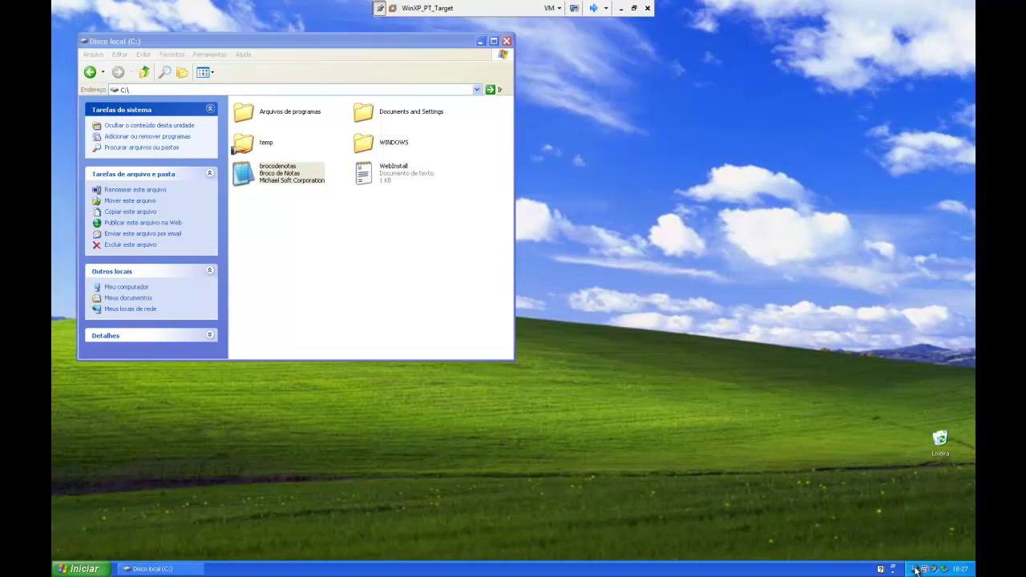
right_click(916, 567)
click(876, 505)
click(524, 208)
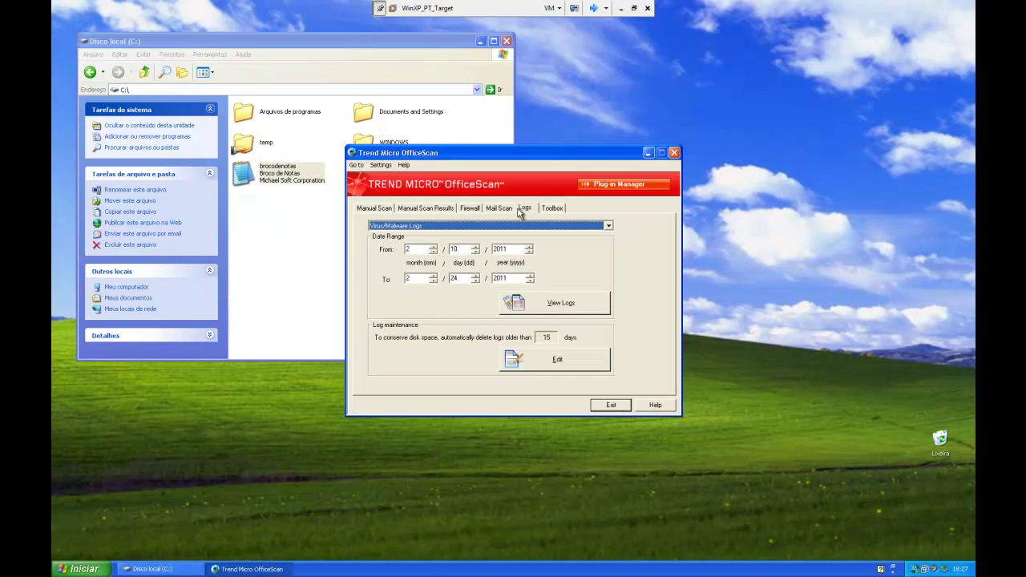
click(495, 227)
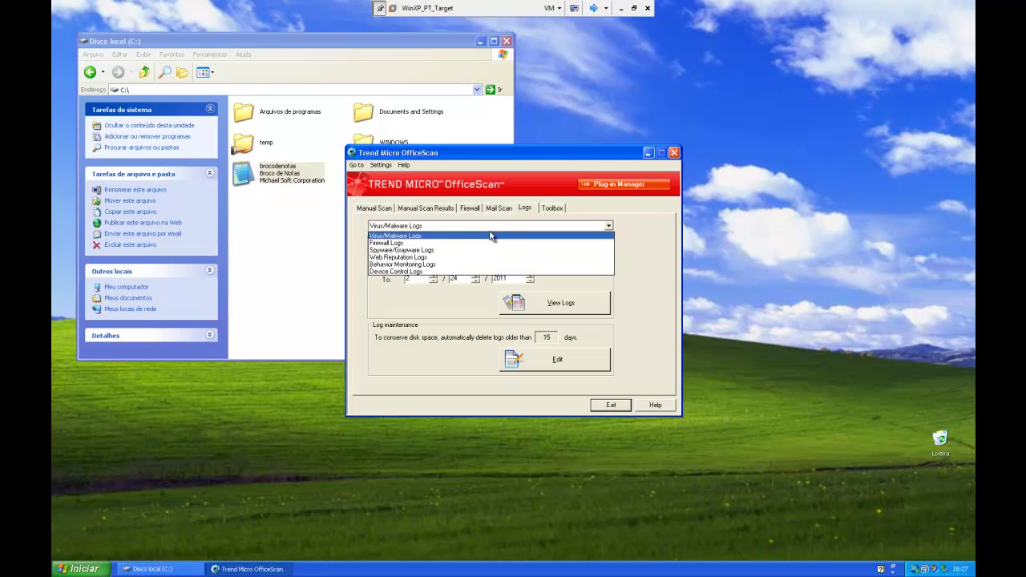
click(465, 264)
click(515, 303)
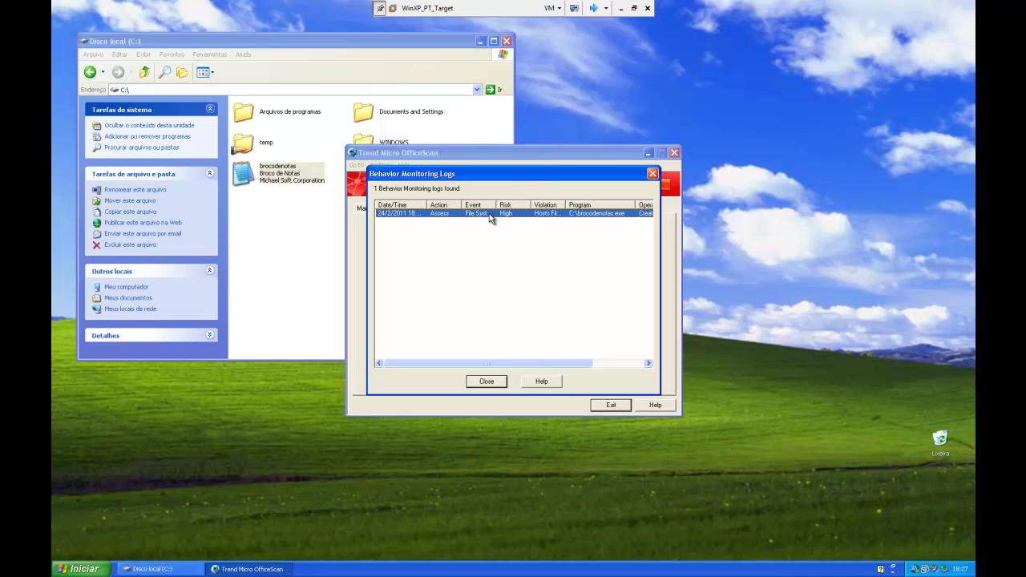
Step: Widen the Date/Time, Event and Program columns to read brocodenotas.exe's hosts-file entry
drag(426, 202, 437, 203)
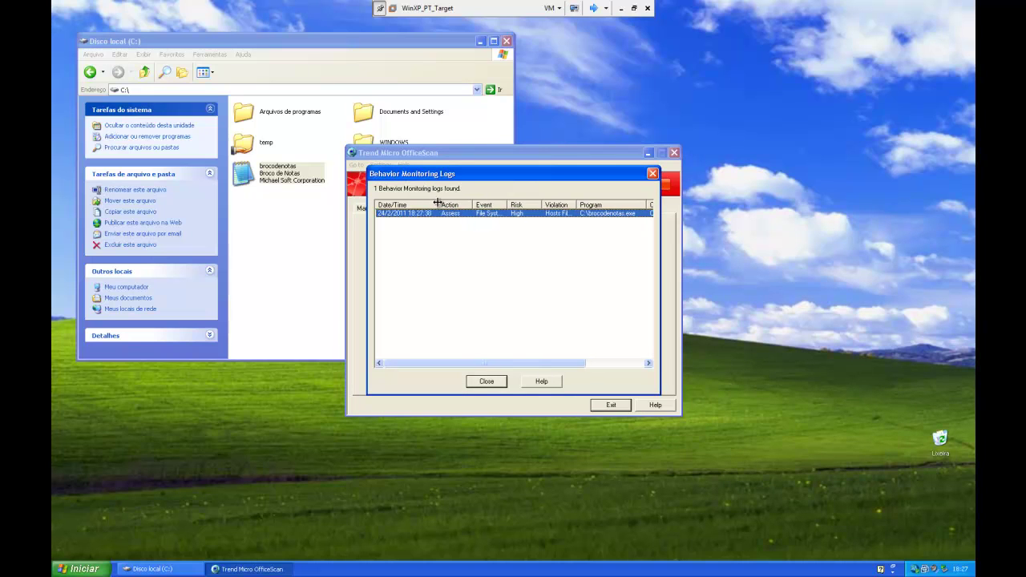
drag(508, 202, 510, 202)
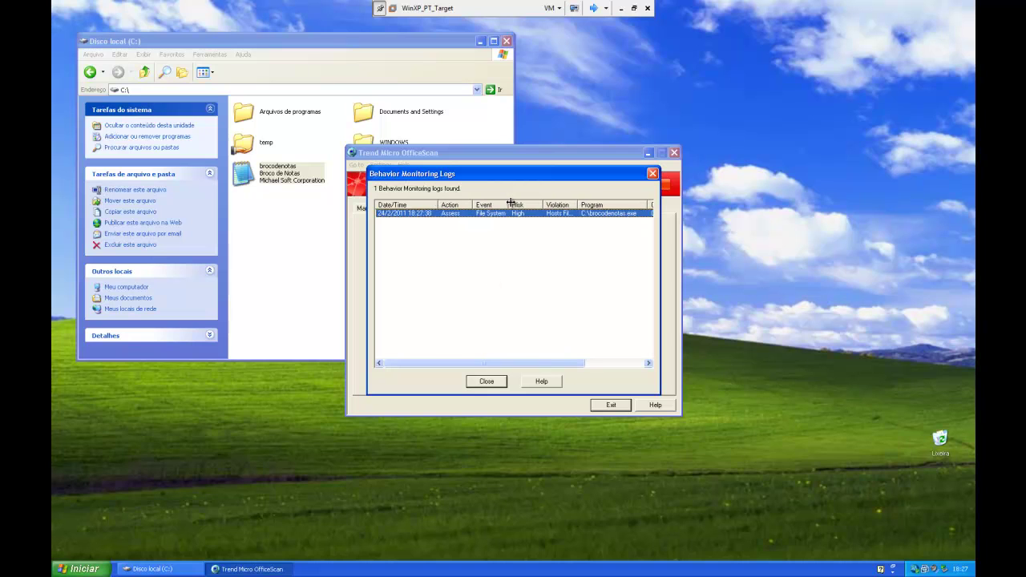
drag(551, 362, 625, 374)
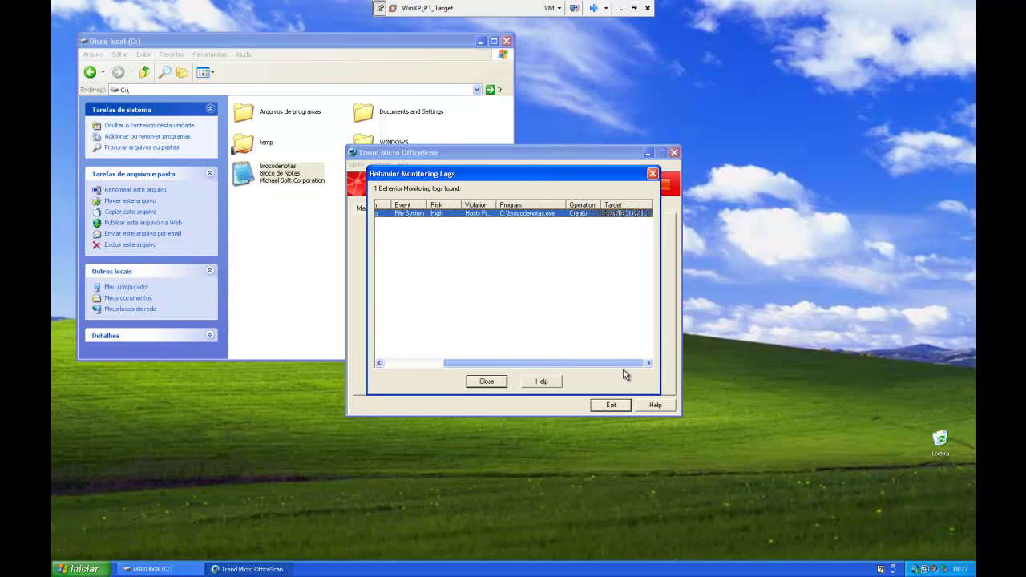
drag(568, 205, 593, 213)
click(615, 251)
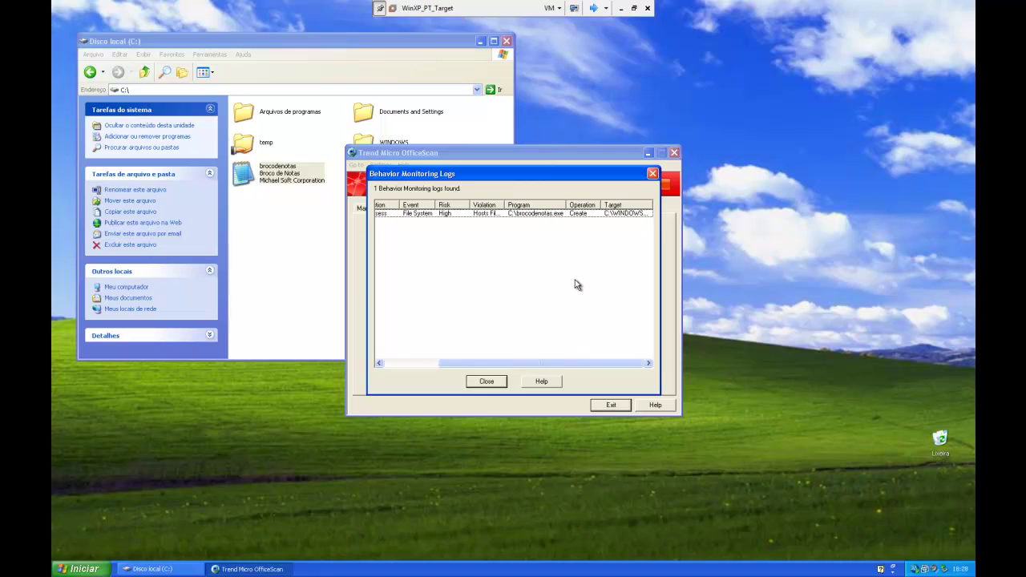
click(577, 218)
click(543, 362)
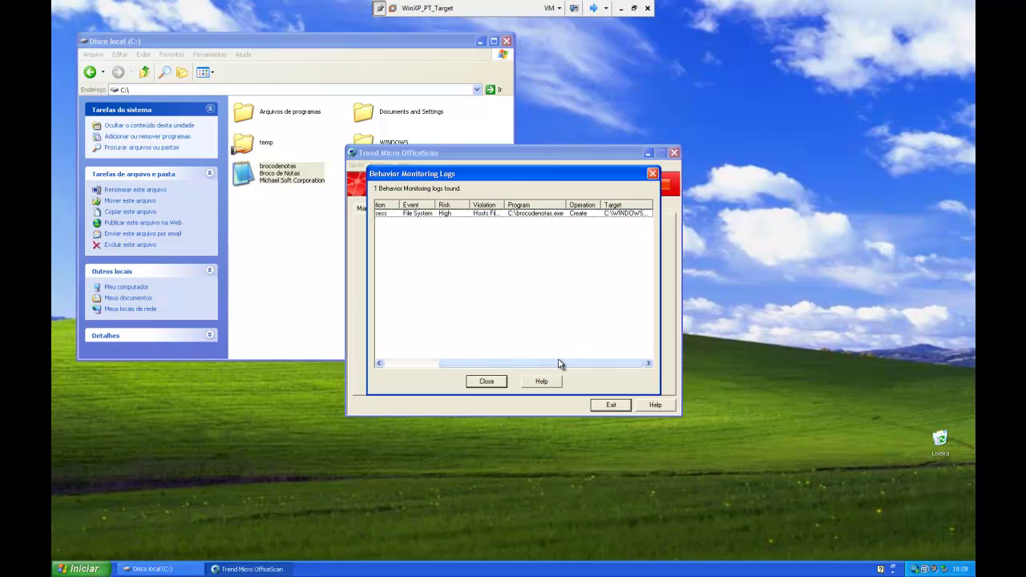
Step: Close the logs, exit the client console and return to the server machine
click(487, 382)
click(607, 405)
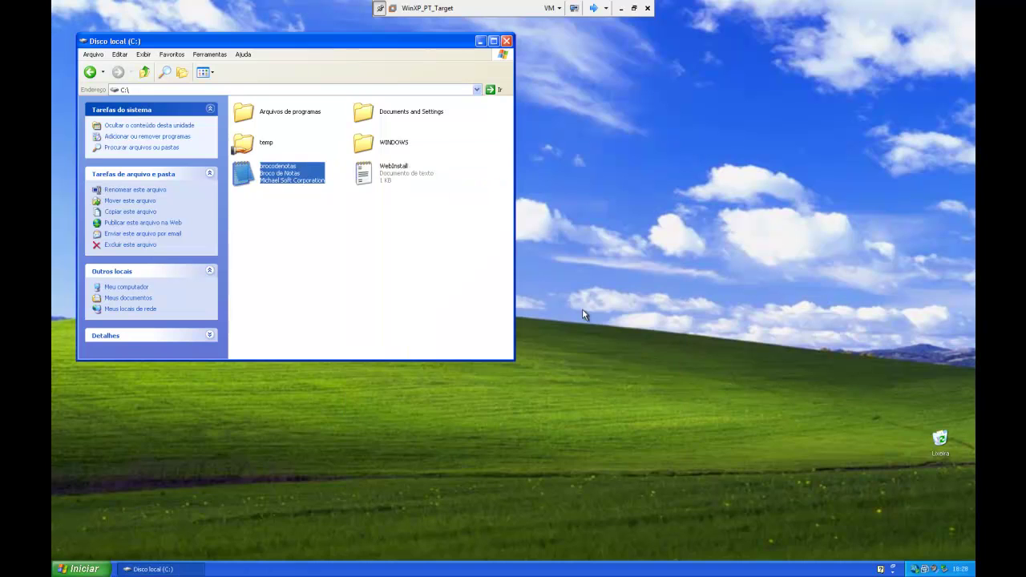
click(593, 8)
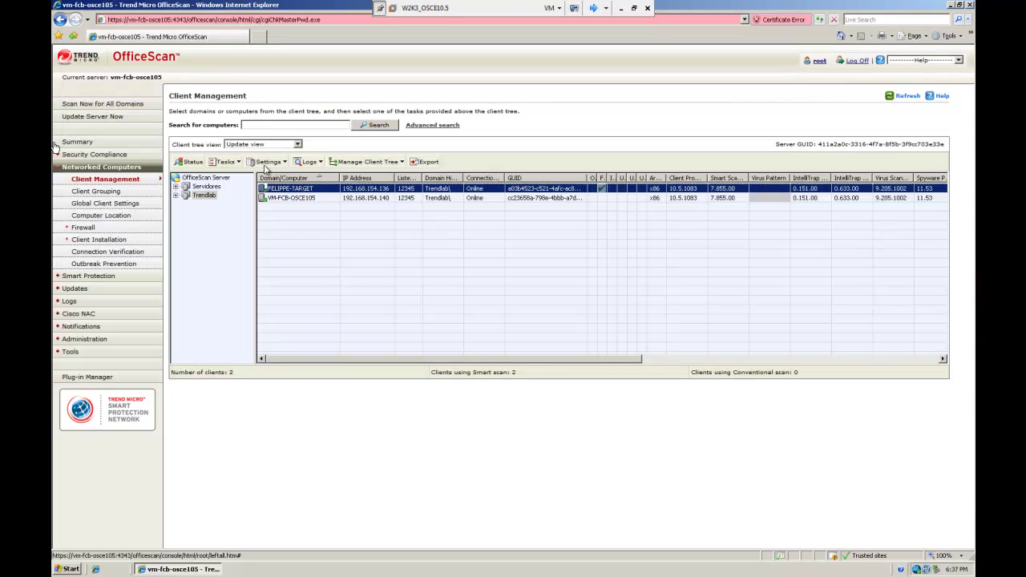
Step: In Behavior Monitoring Settings, set Hosts File Modification to Deny, save, and close the confirmation
click(266, 163)
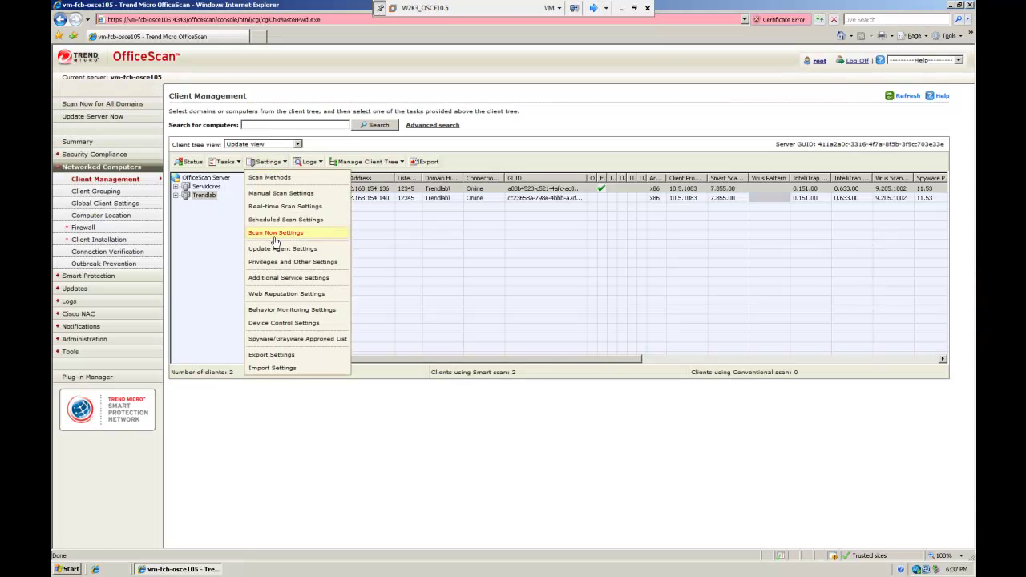
click(280, 311)
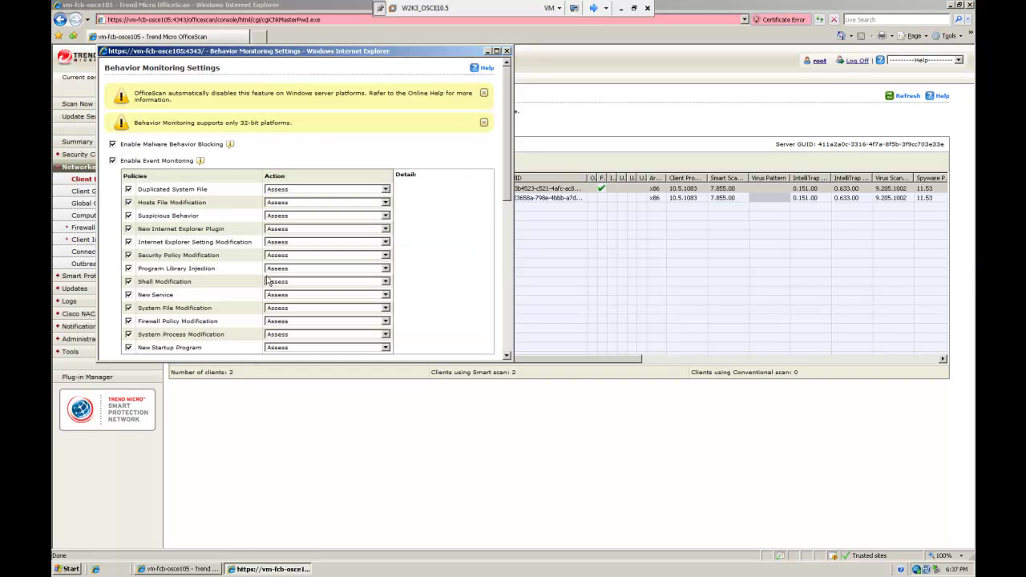
click(338, 204)
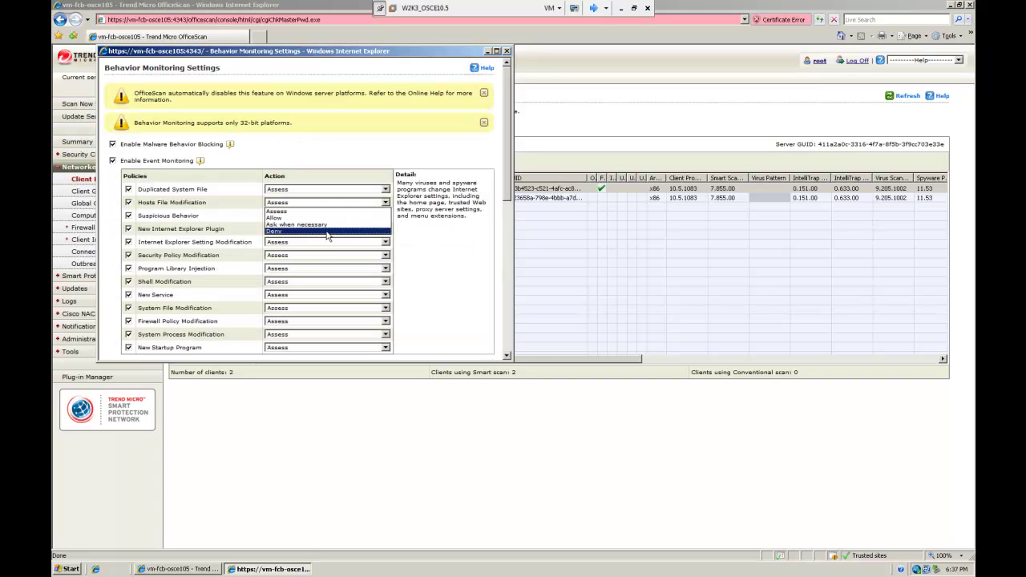
click(327, 232)
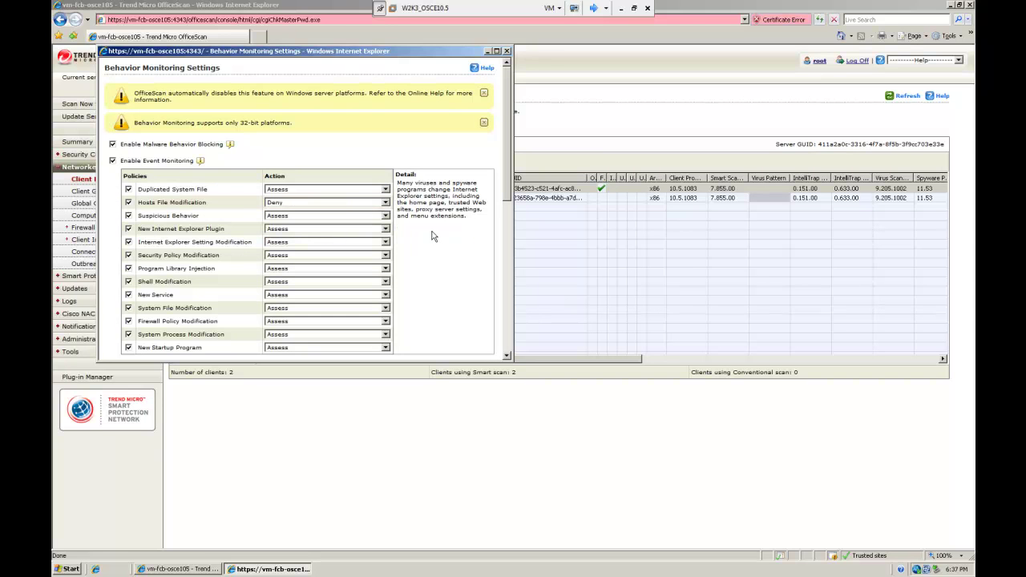
scroll(431, 236, down, 10)
click(125, 351)
click(129, 134)
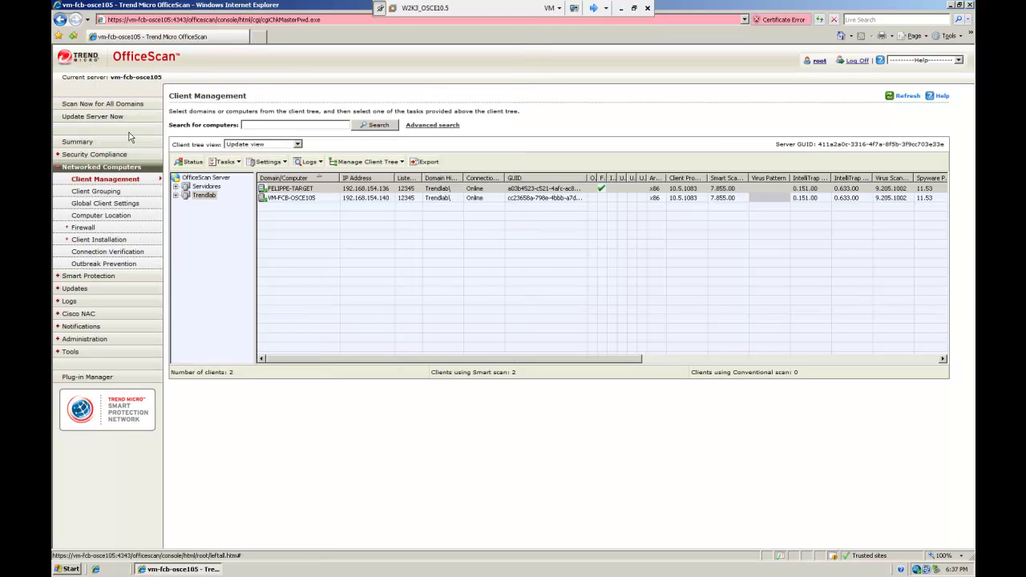
Step: On the XP client, open the etc\hosts file (All Files) in brocodenotas
click(593, 8)
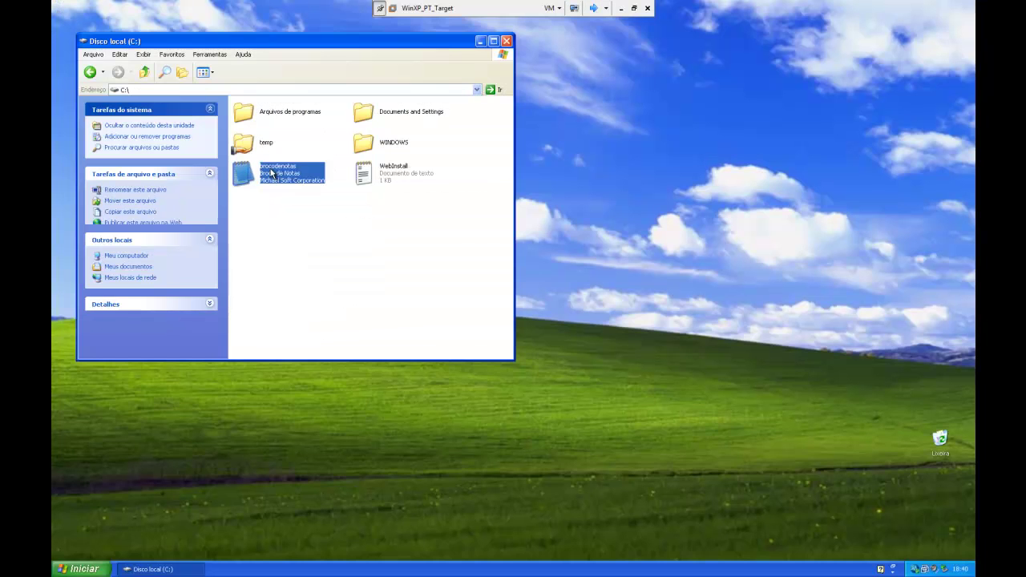
double_click(269, 174)
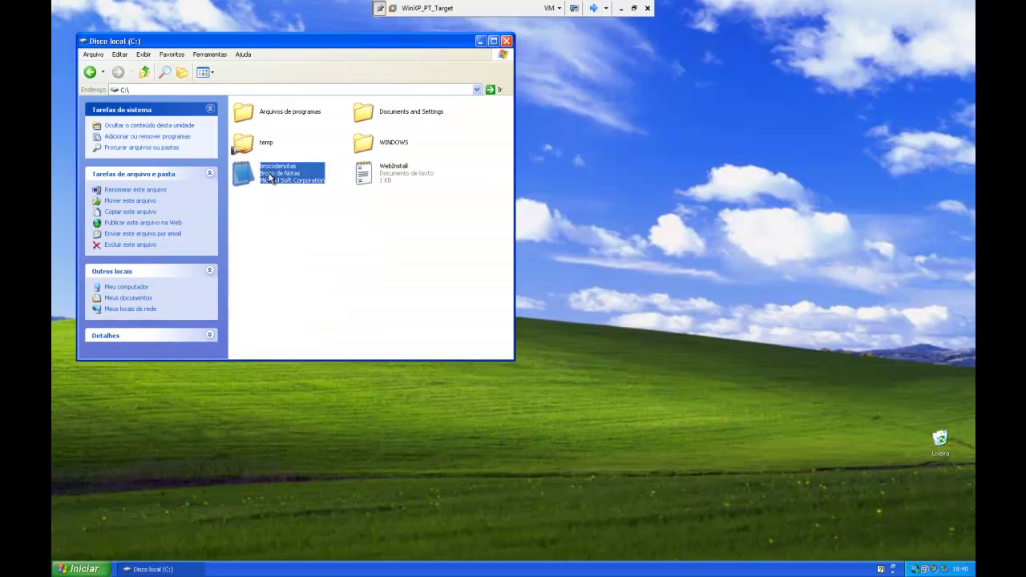
click(140, 118)
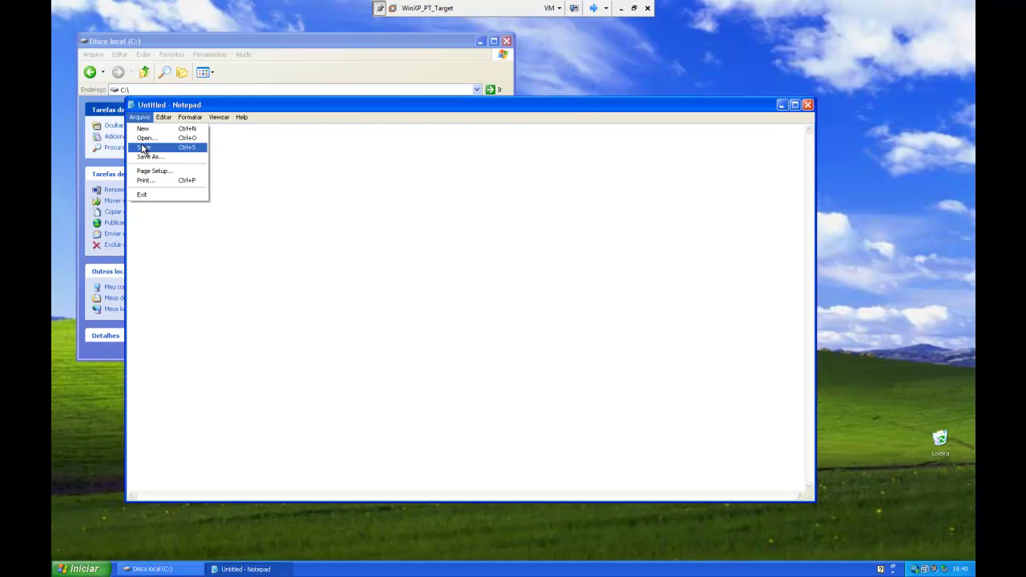
click(151, 140)
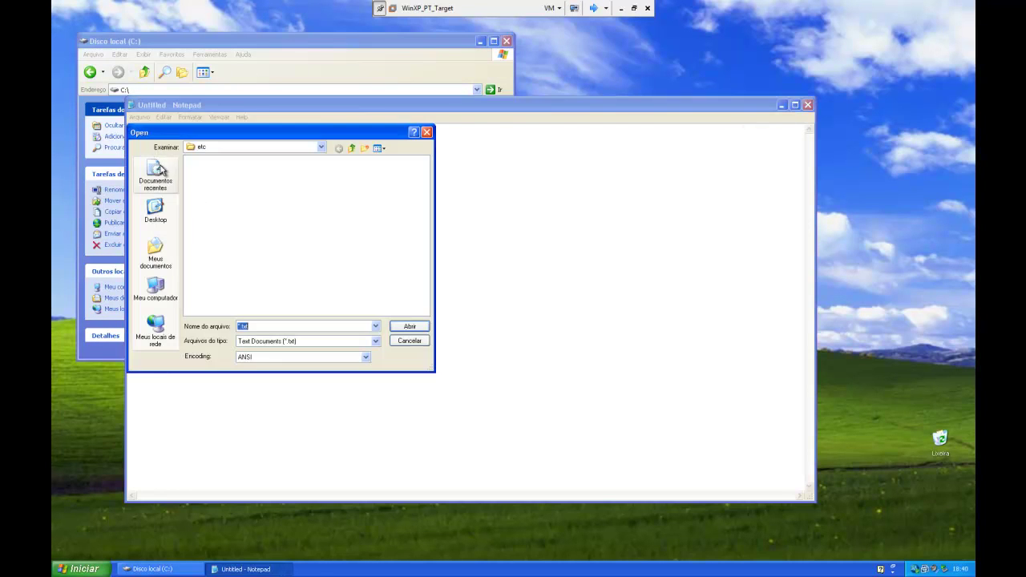
click(270, 343)
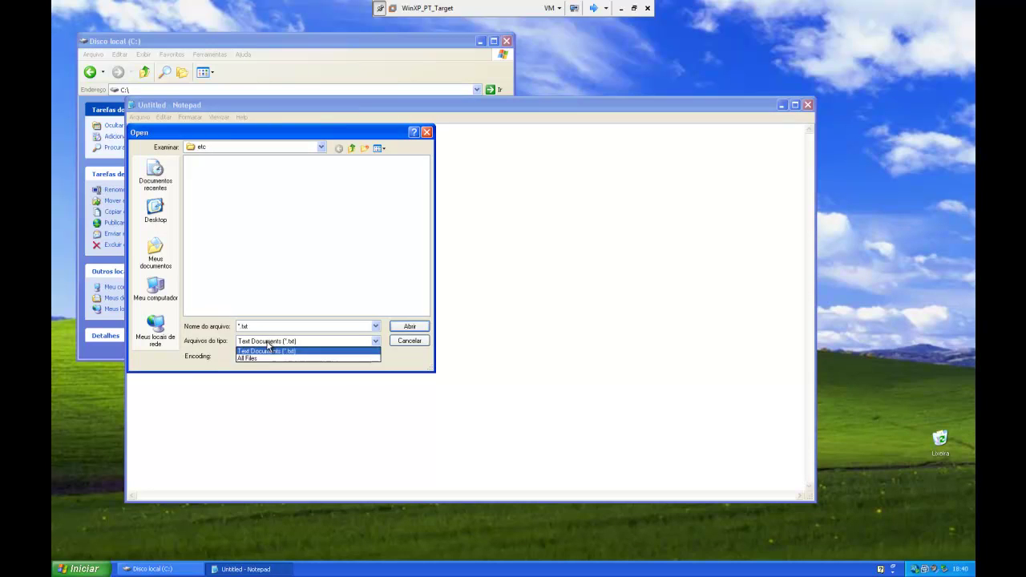
click(268, 361)
click(199, 161)
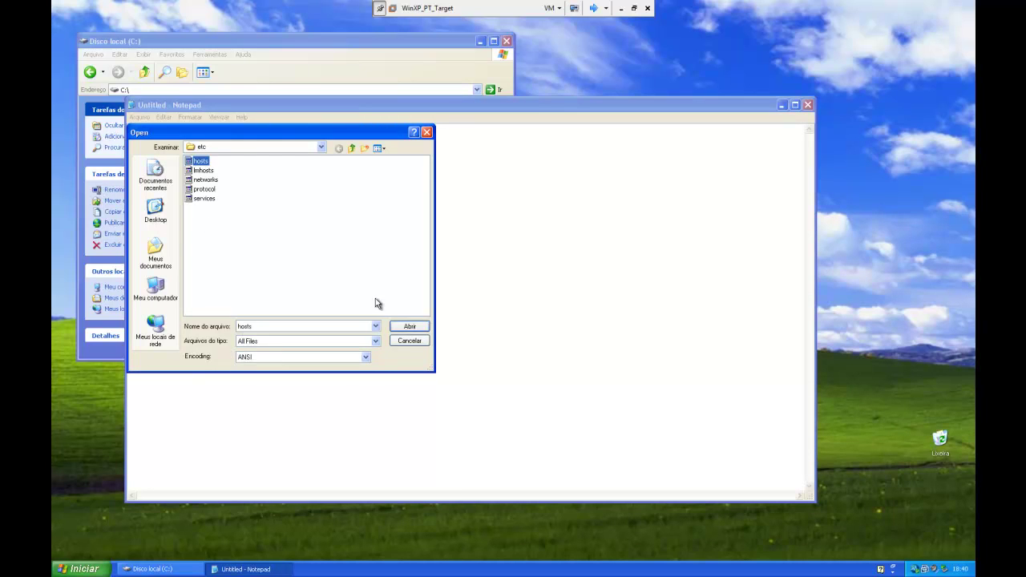
click(409, 327)
Step: Paste the 127.0.0.1 vm-fcb-osce105 entry, try saving, and dismiss OfficeScan's block and error messages
text(127.0.0.1	vm-fcb-osce105)
click(140, 117)
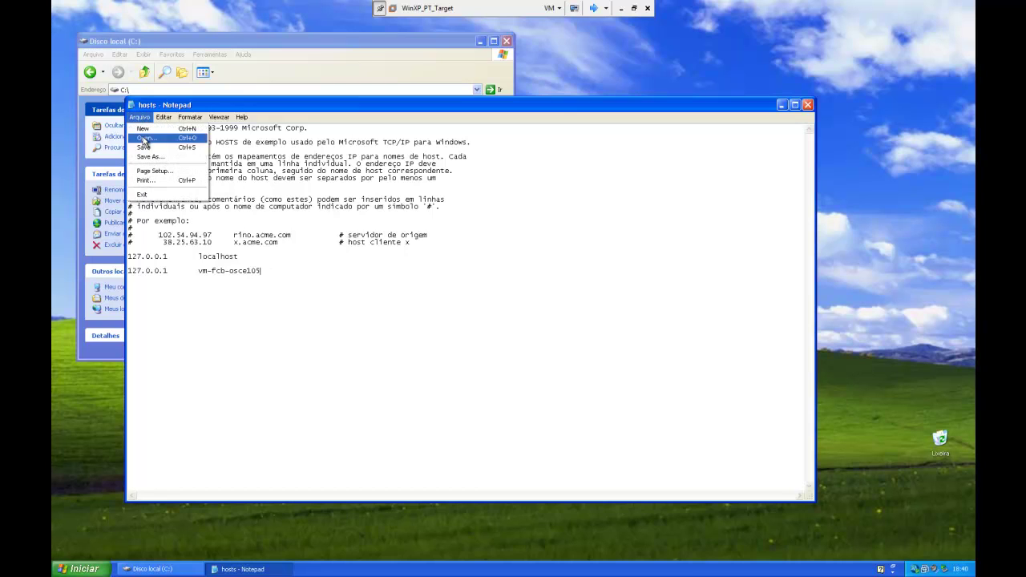
click(163, 156)
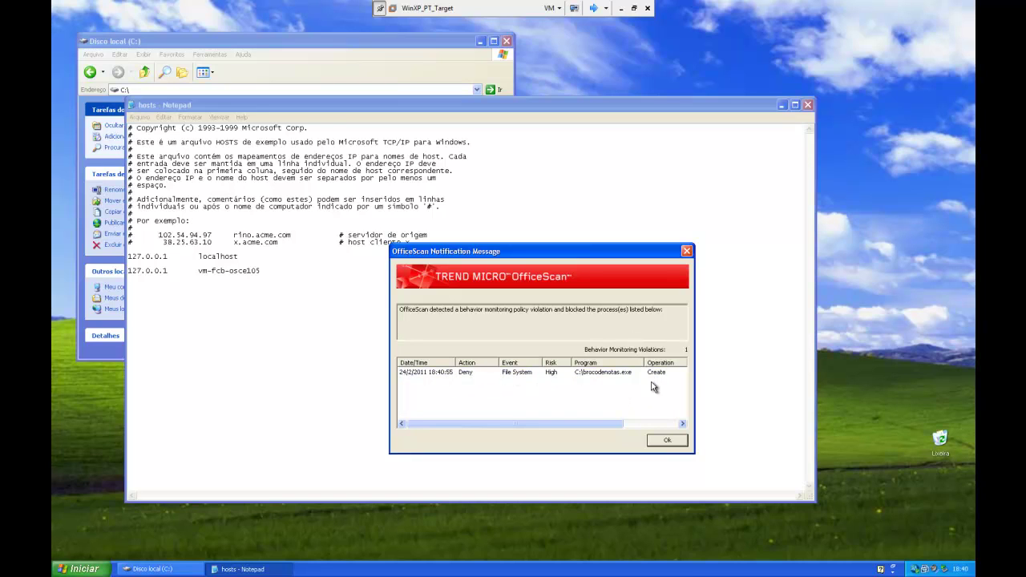
click(675, 442)
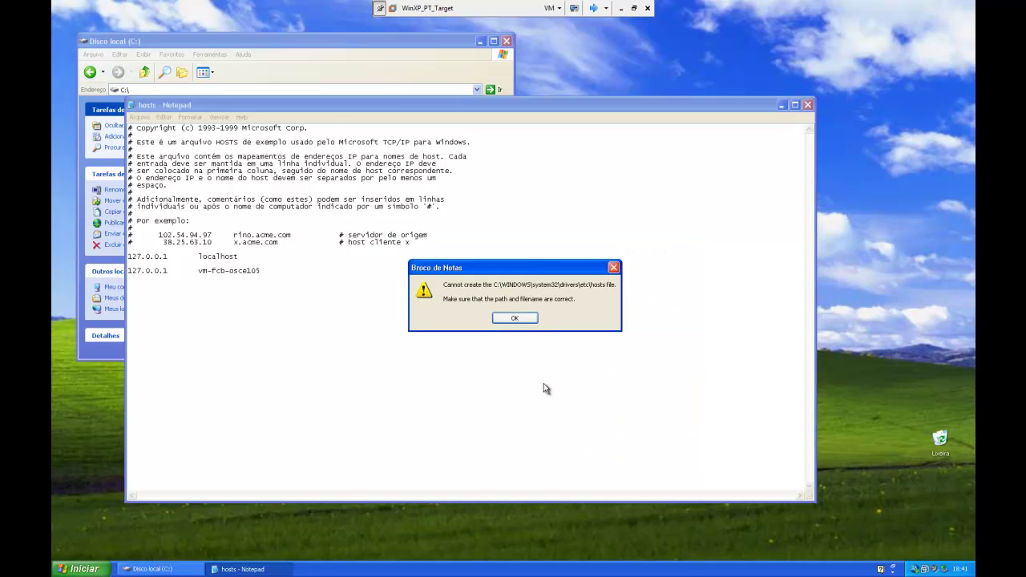
click(516, 318)
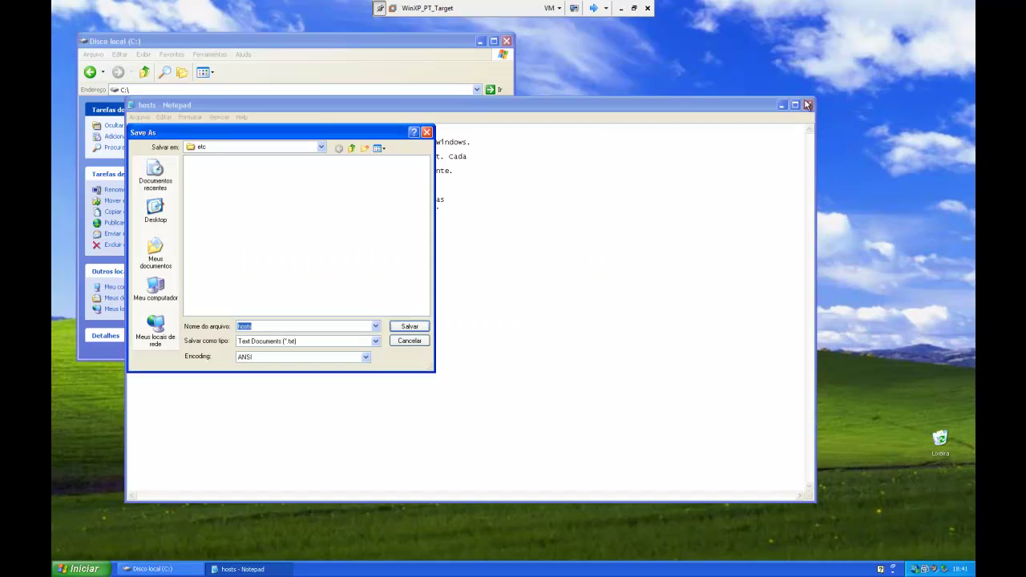
Step: Cancel the Save As and close the hosts file without saving (Não)
click(410, 340)
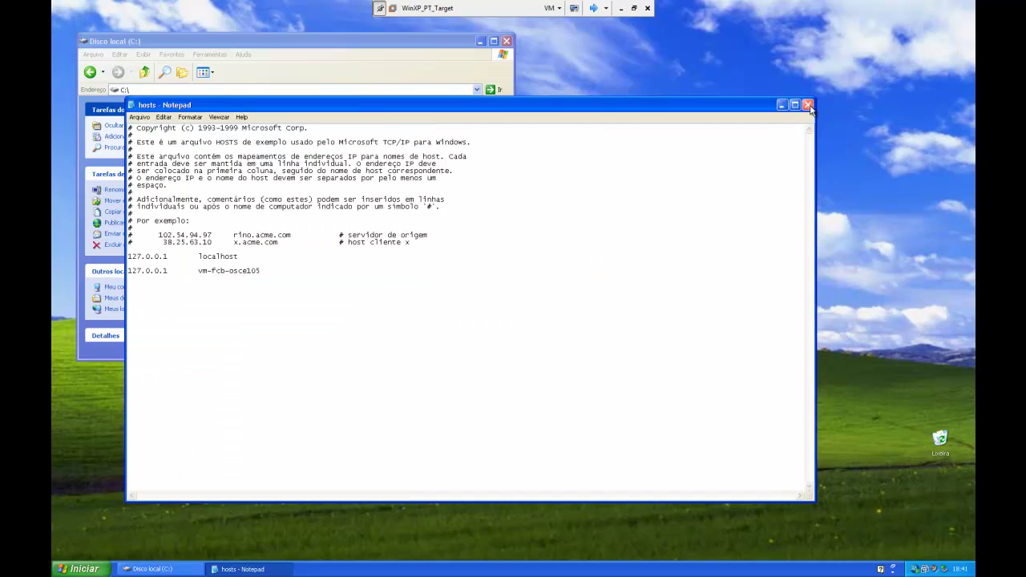
click(807, 105)
click(521, 320)
click(395, 255)
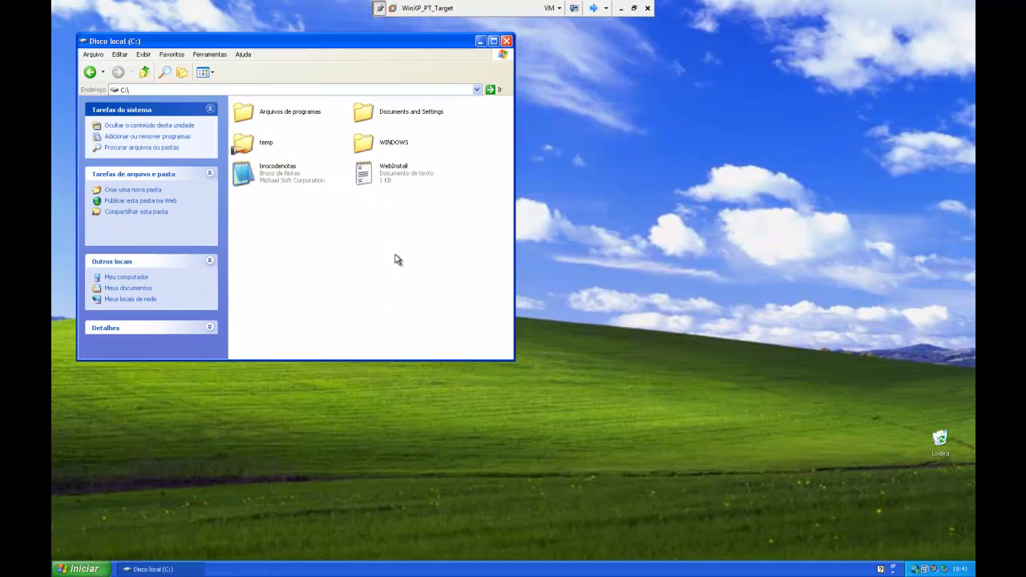
Step: View the client's Behavior Monitoring Logs, inspect the brocodenotas.exe Deny entry, then exit the console
right_click(912, 568)
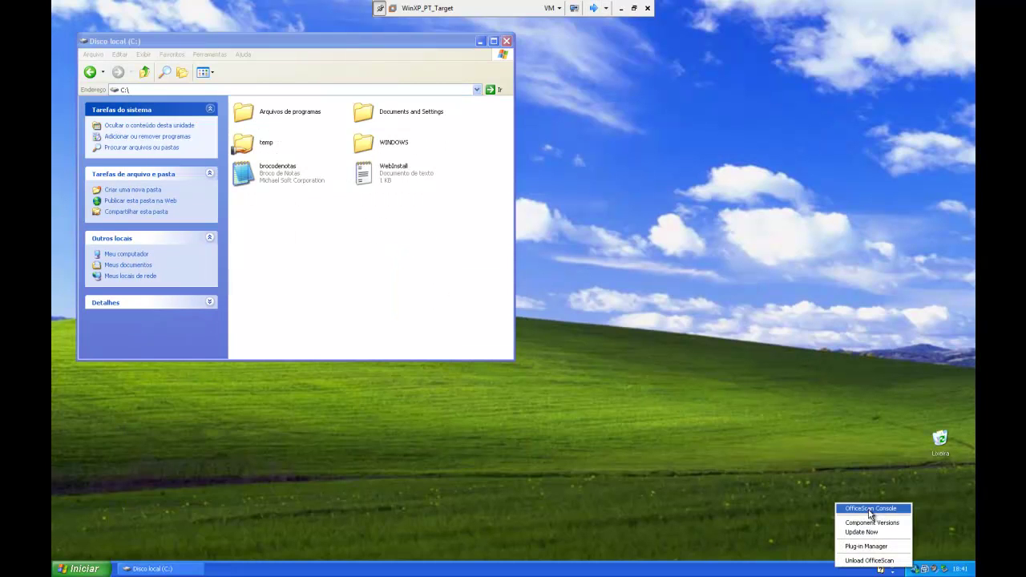
click(869, 510)
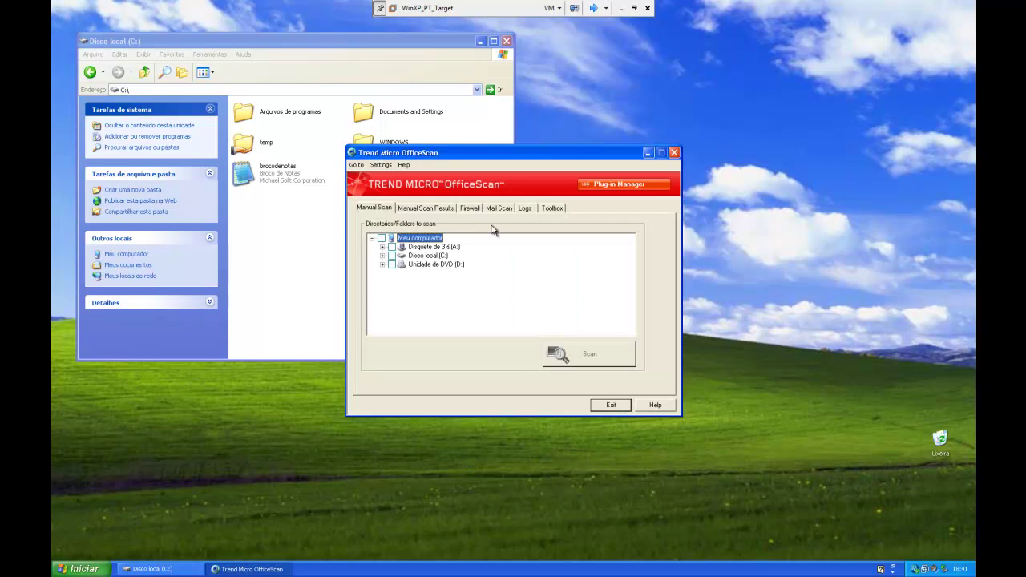
click(524, 208)
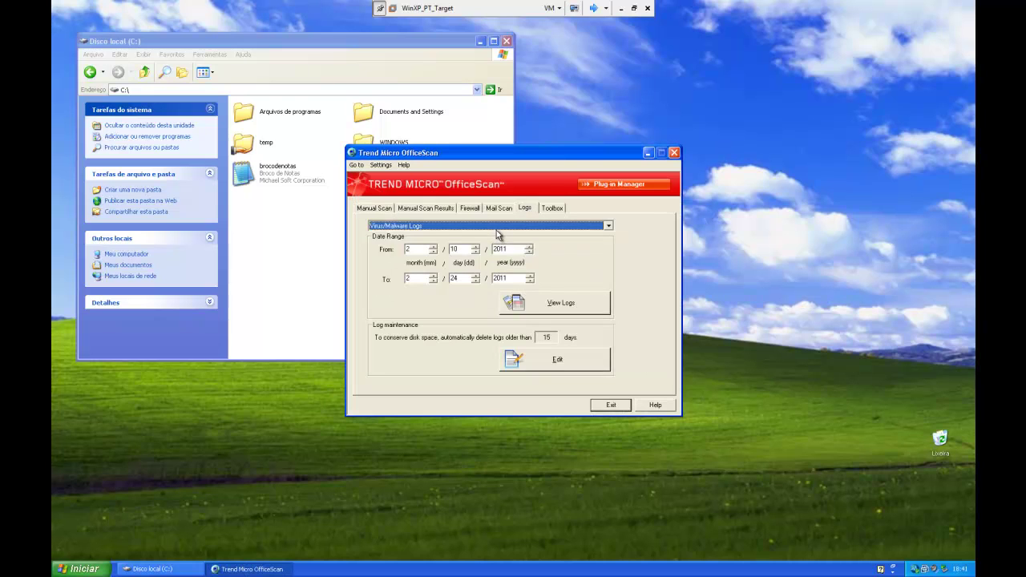
click(497, 228)
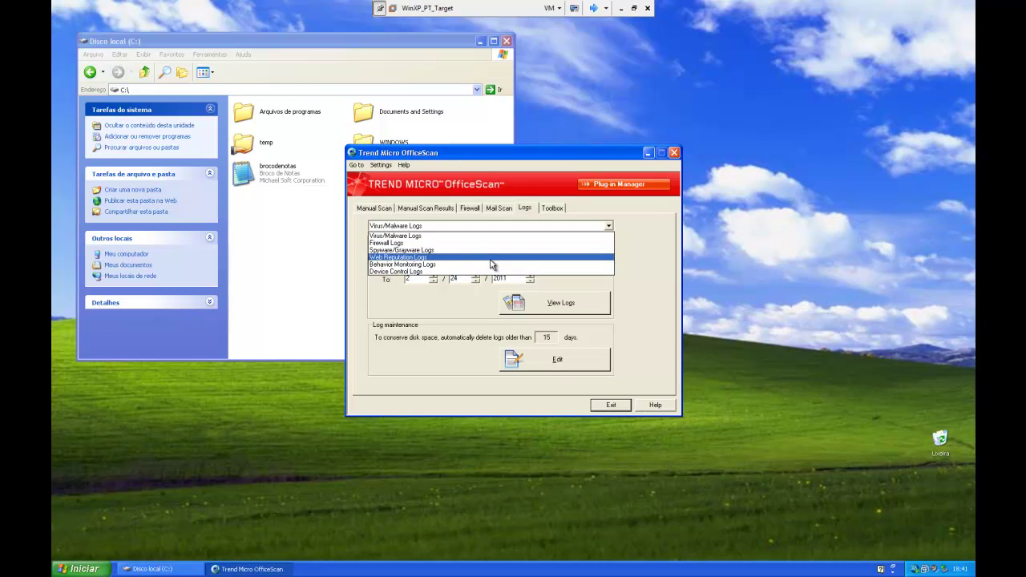
click(492, 265)
click(541, 304)
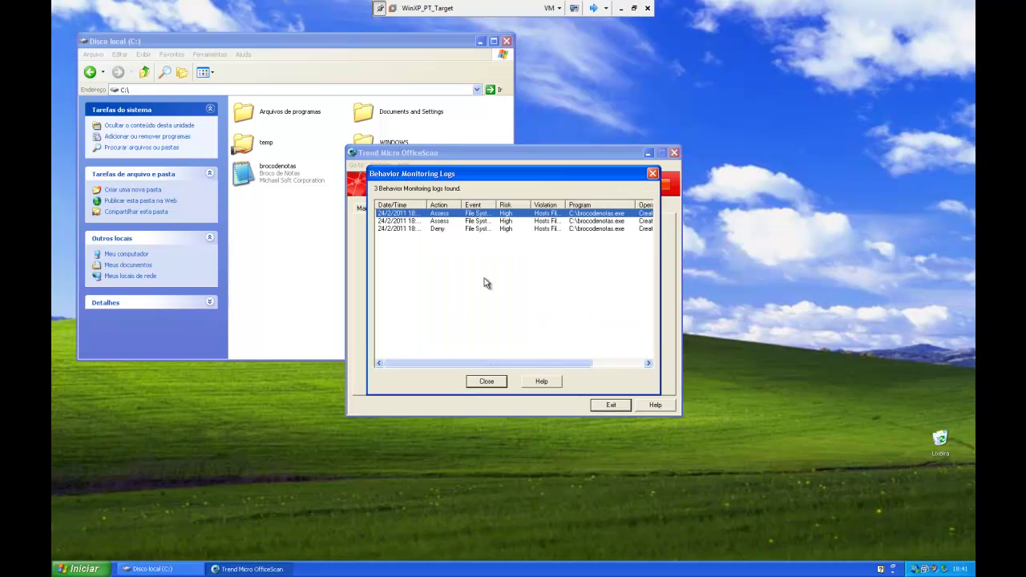
click(444, 221)
click(447, 229)
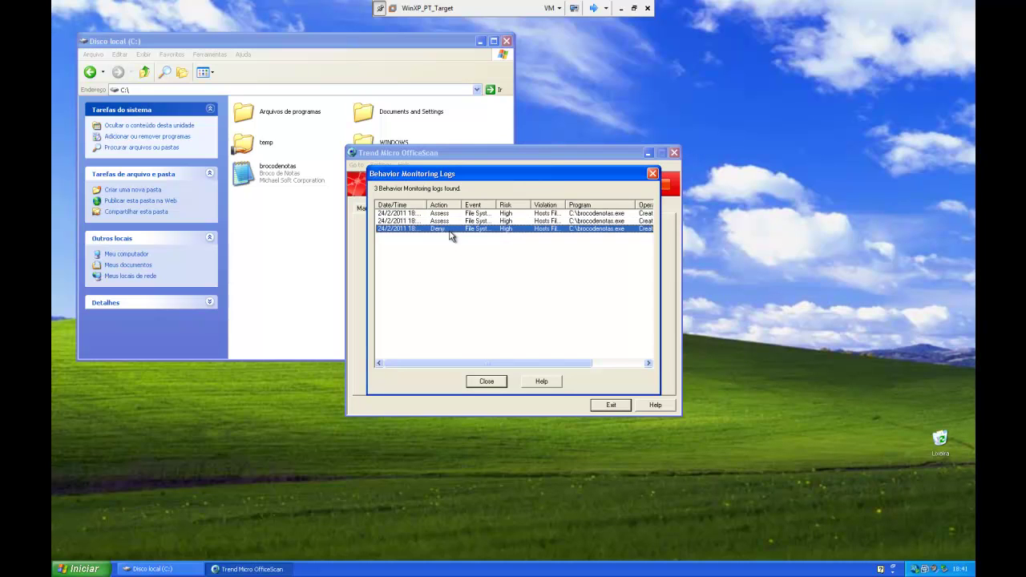
click(500, 381)
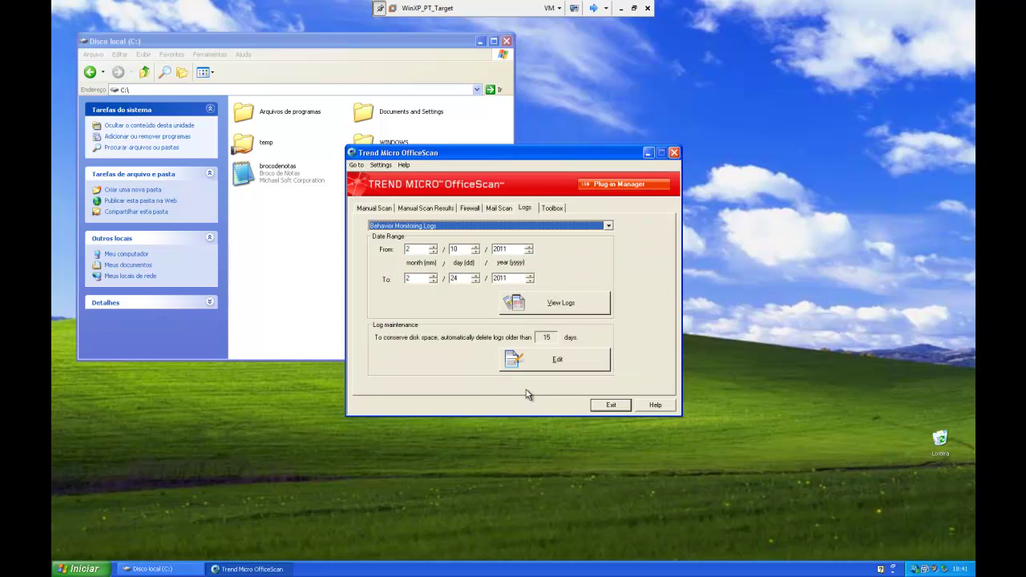
click(610, 406)
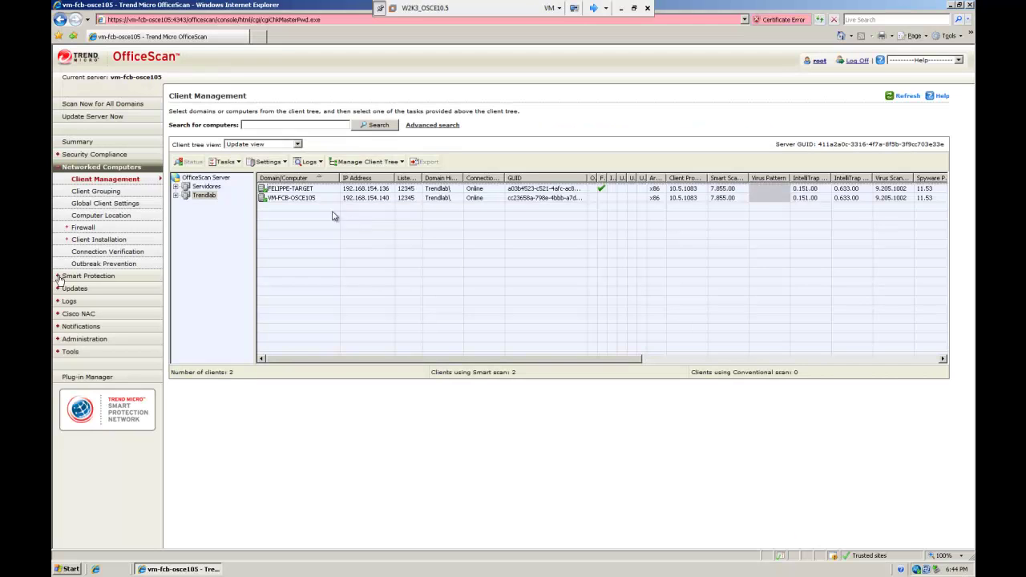
Step: Add c:\brocodenotas.exe to Behavior Monitoring Blocked Programs for the selected client and save
click(298, 197)
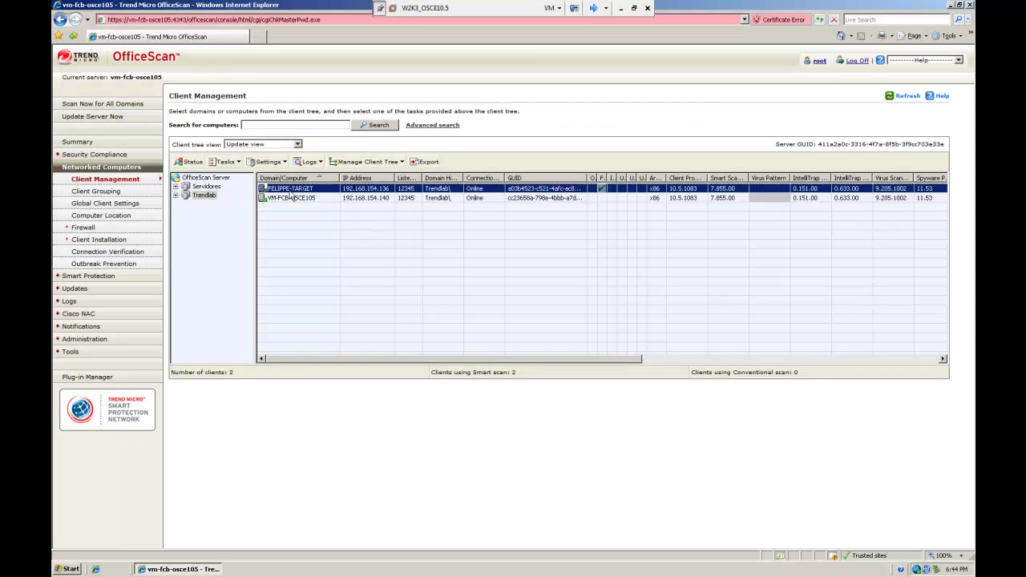
click(272, 163)
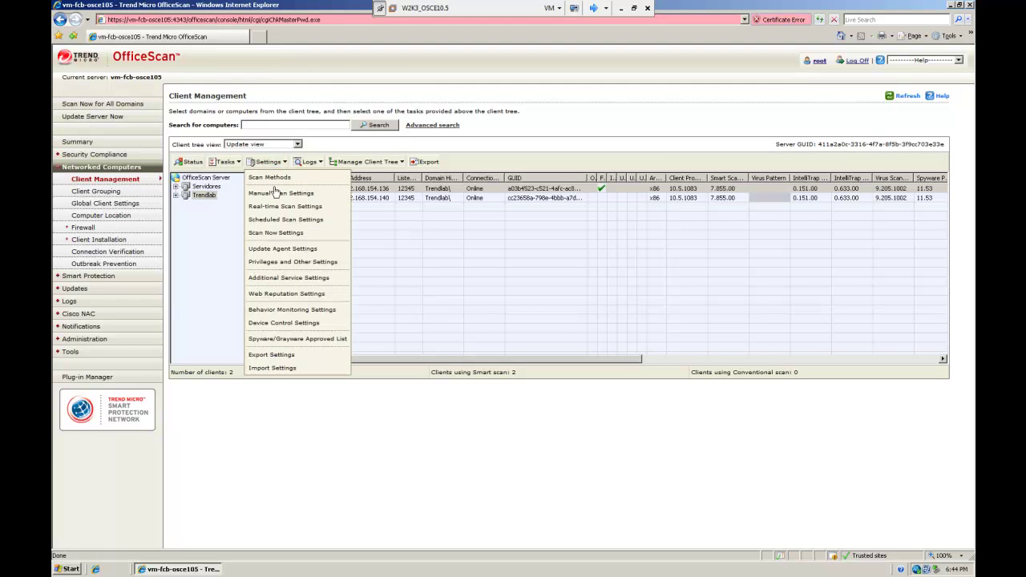
click(281, 314)
scroll(217, 169, down, 5)
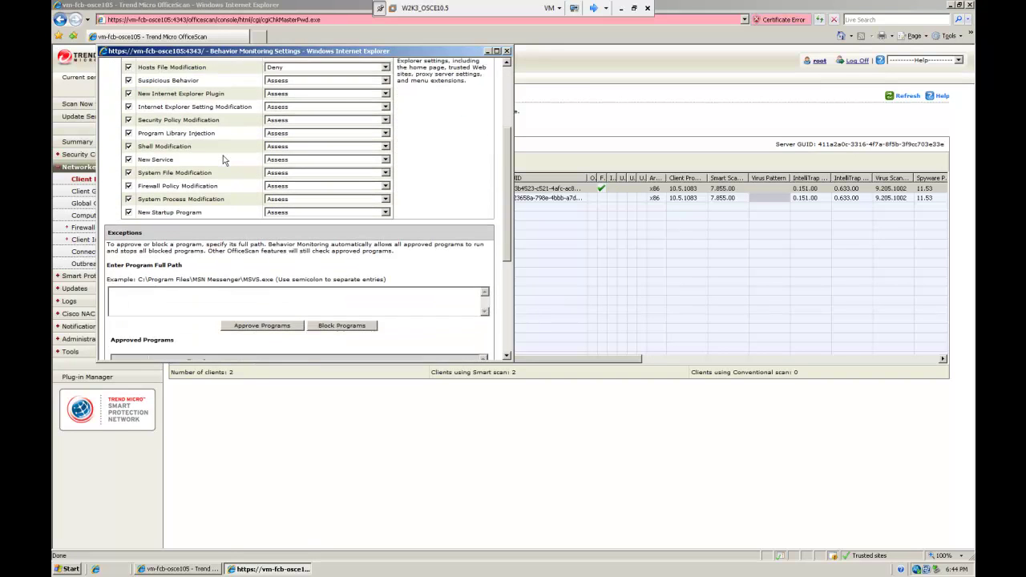
click(195, 254)
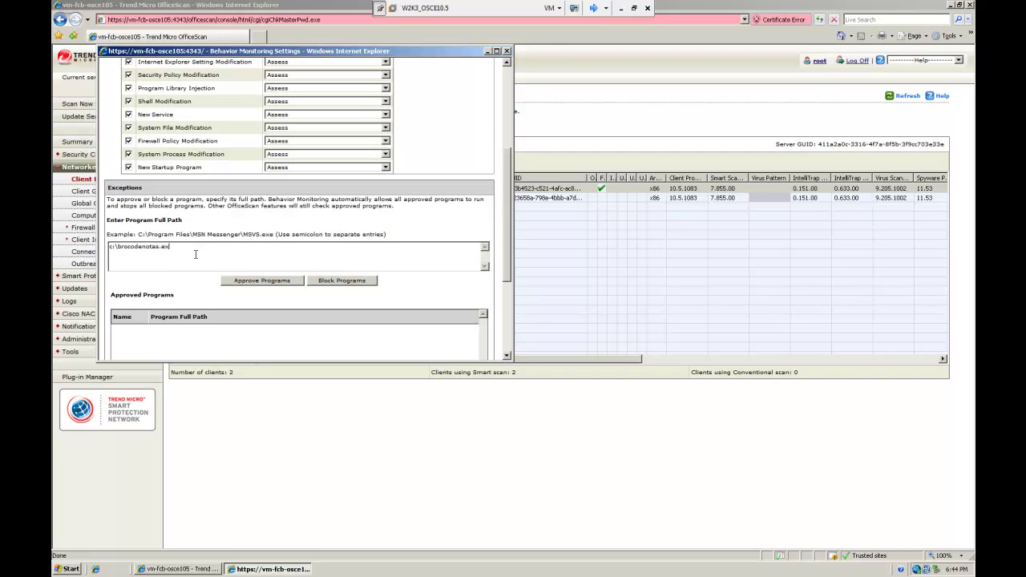
click(331, 286)
scroll(284, 264, down, 4)
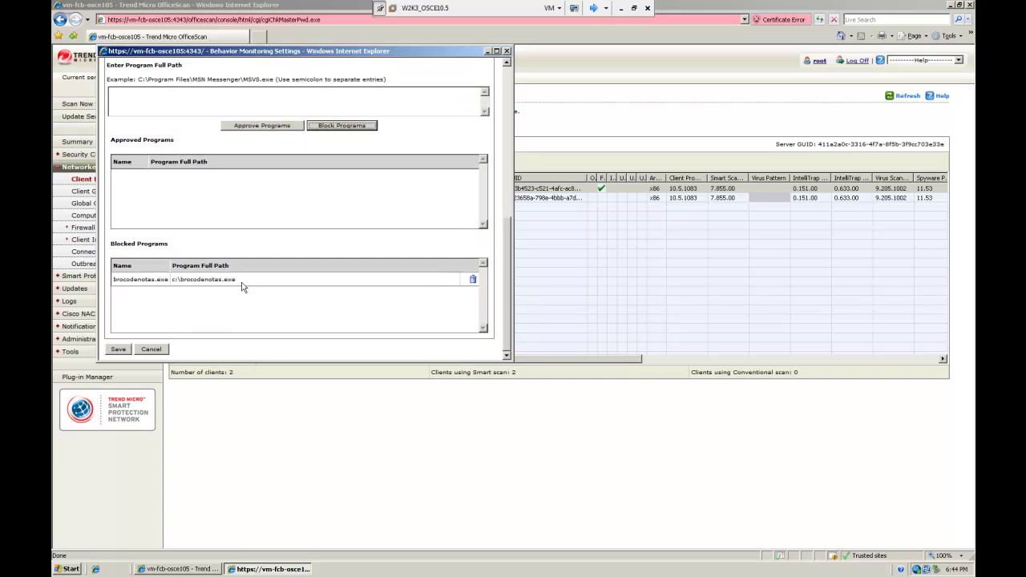
click(119, 349)
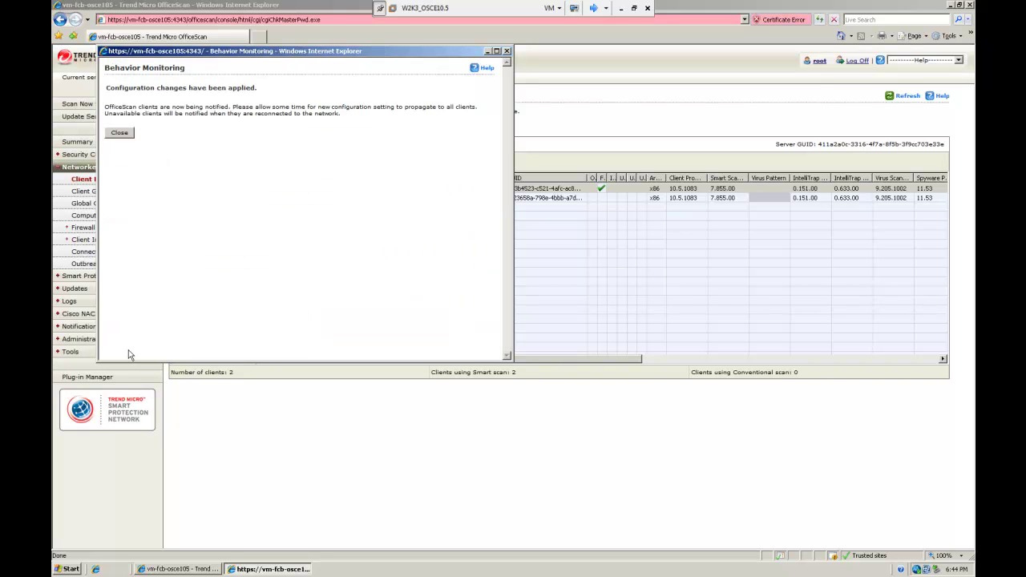
click(119, 132)
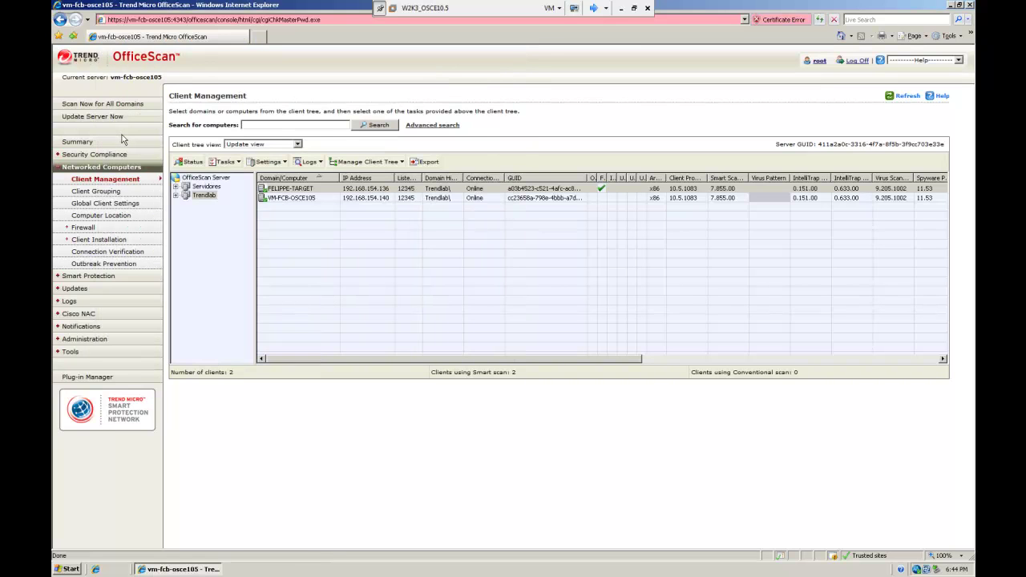
Step: Run brocodenotas in C:\ on the XP client and dismiss OfficeScan's block notice and access-denied error
click(593, 8)
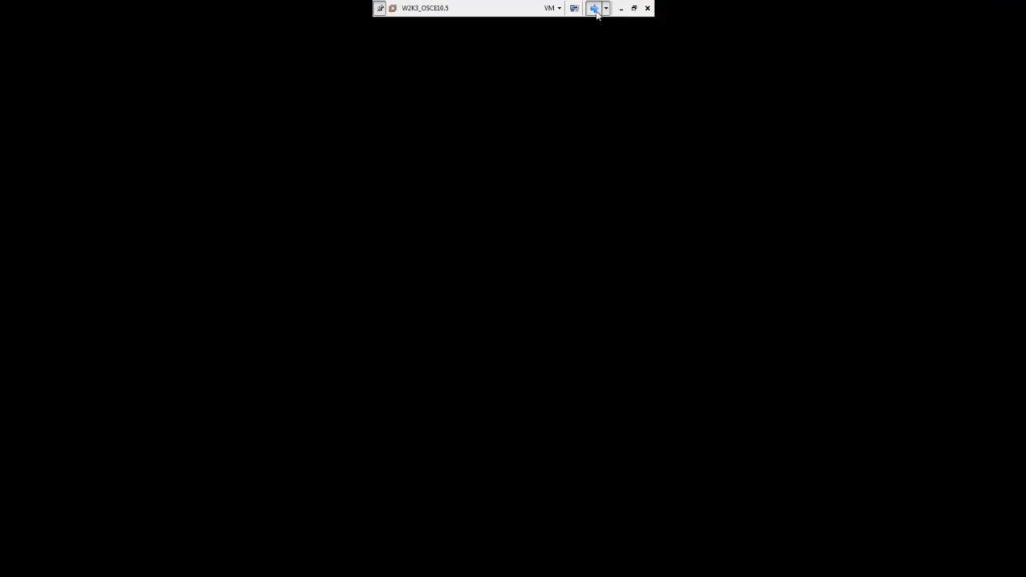
double_click(272, 167)
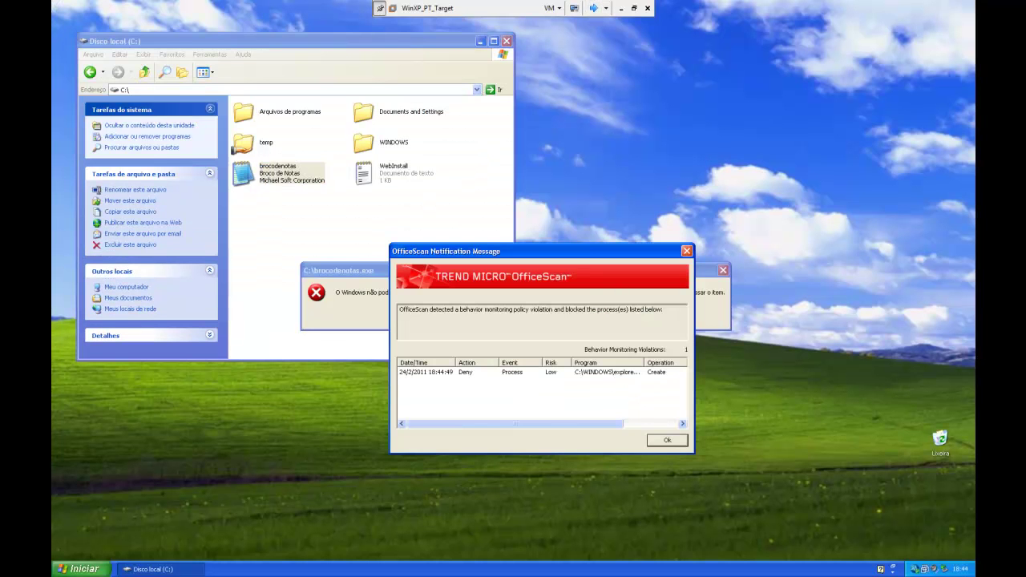
click(668, 442)
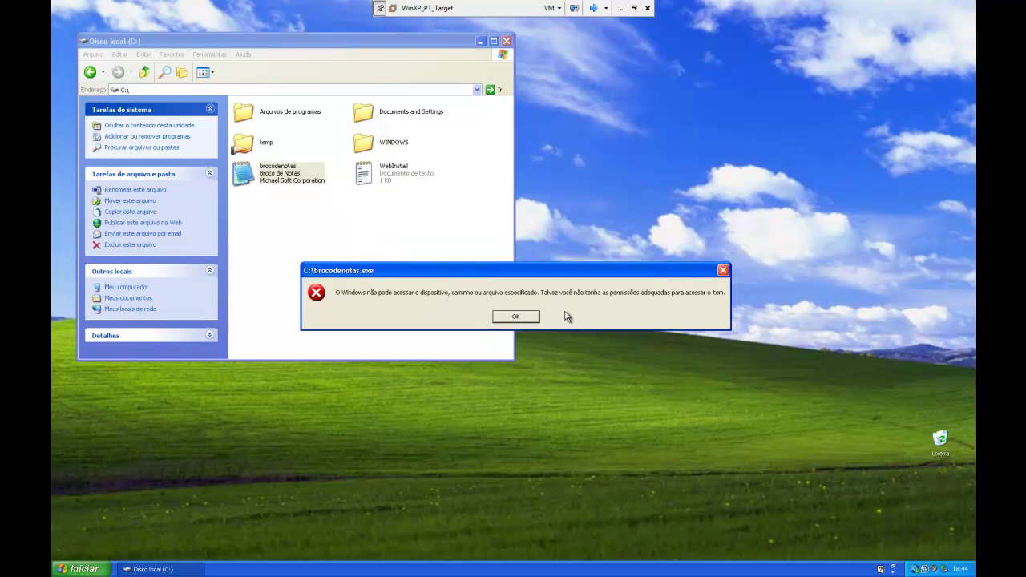
click(516, 318)
click(371, 230)
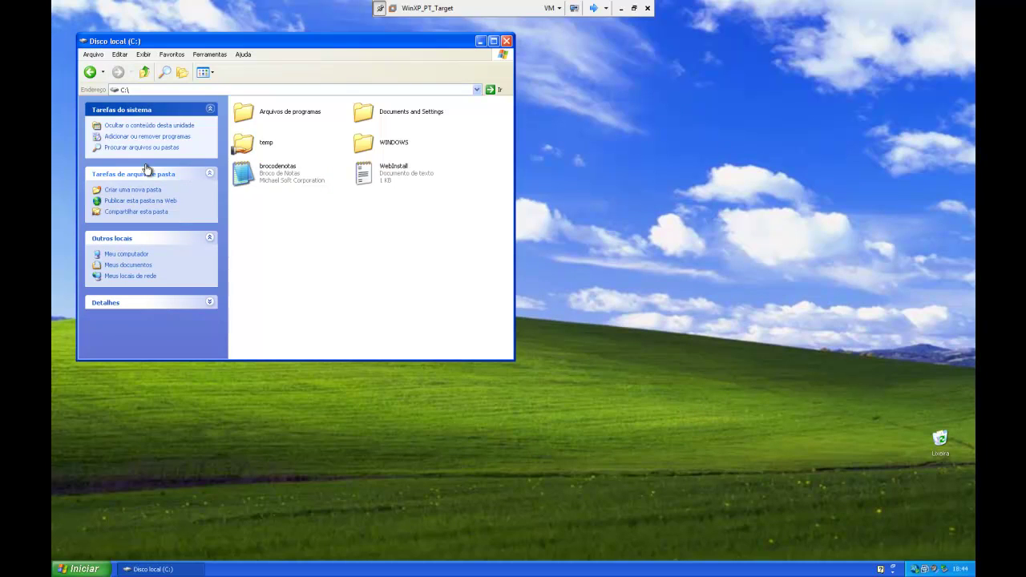